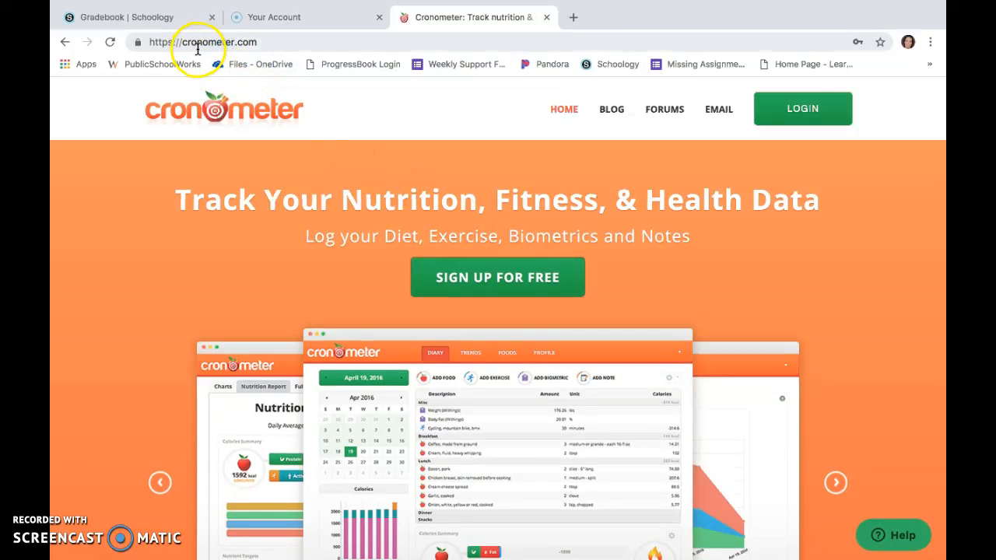
# Start a free sign-up and fill in the account e-mail address and password from the browser's saved login.
pyautogui.click(482, 290)
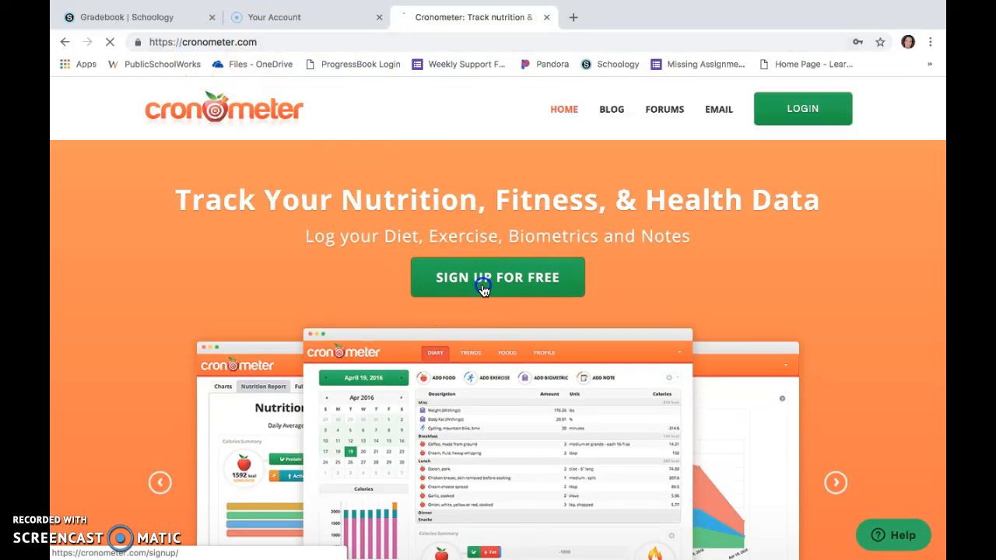
pyautogui.click(415, 214)
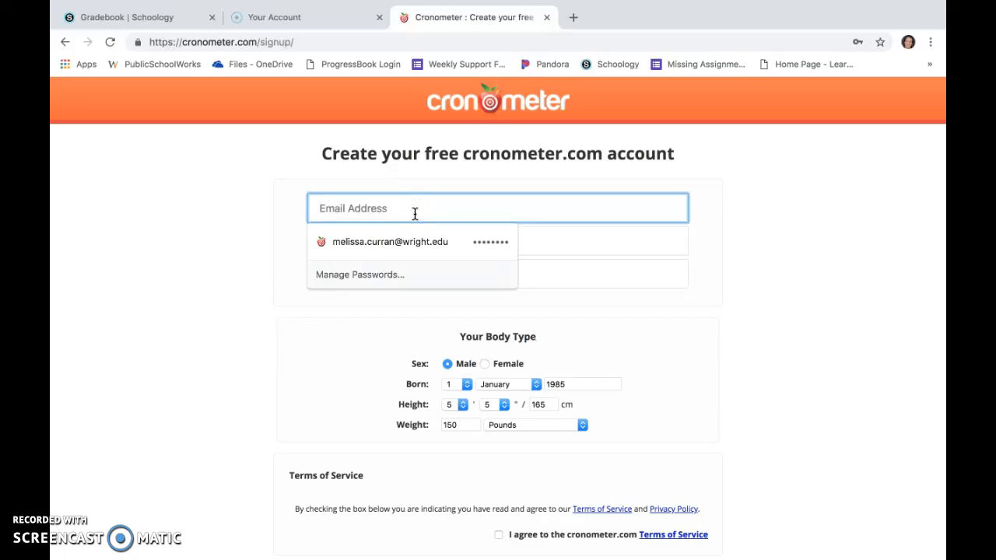
pyautogui.click(549, 241)
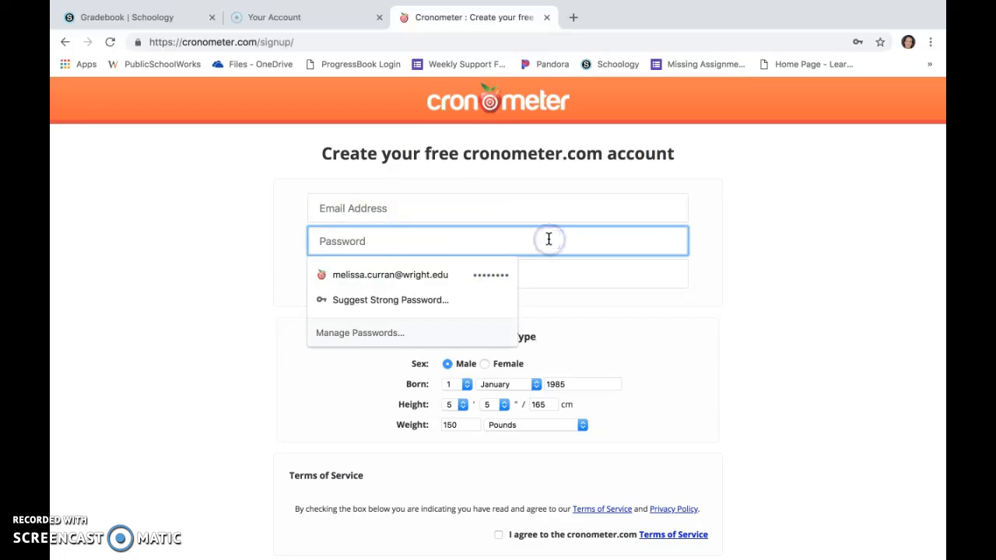
pyautogui.click(506, 208)
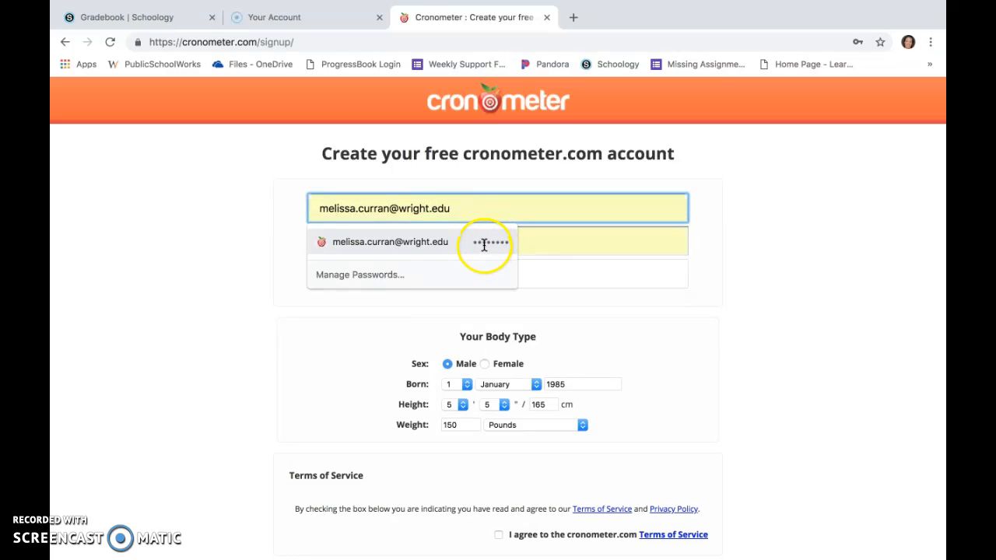
pyautogui.click(483, 243)
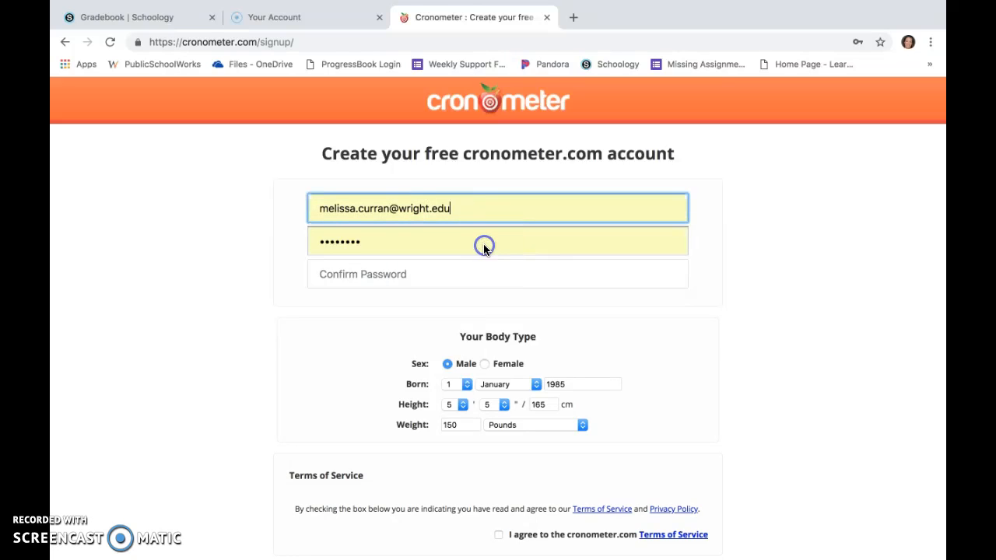
# Enter the account password again in the confirmation field.
pyautogui.click(459, 275)
pyautogui.write('••')
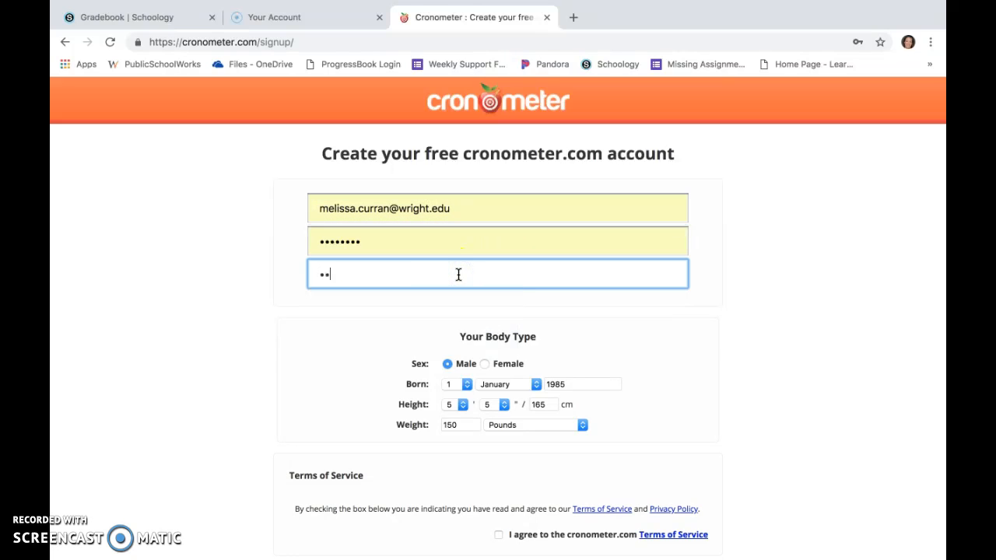
pyautogui.click(671, 316)
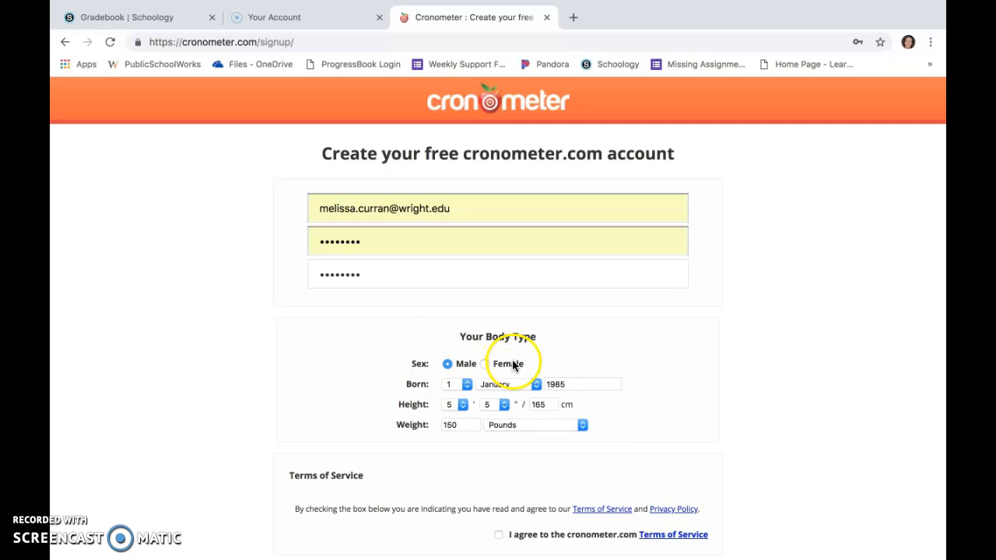
# Select Female as the sex and enter a birth month and year in the date of birth fields.
pyautogui.click(484, 363)
pyautogui.click(463, 386)
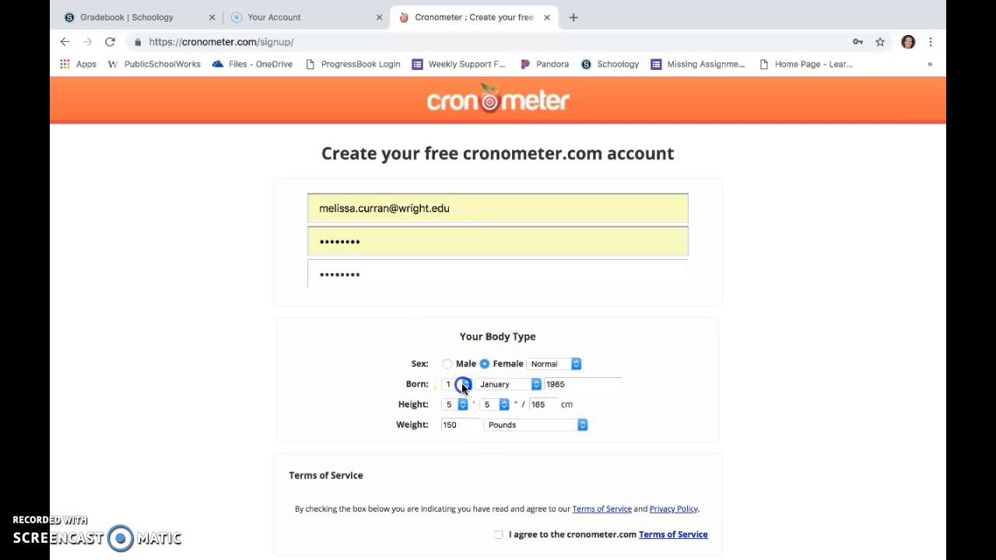
pyautogui.click(456, 437)
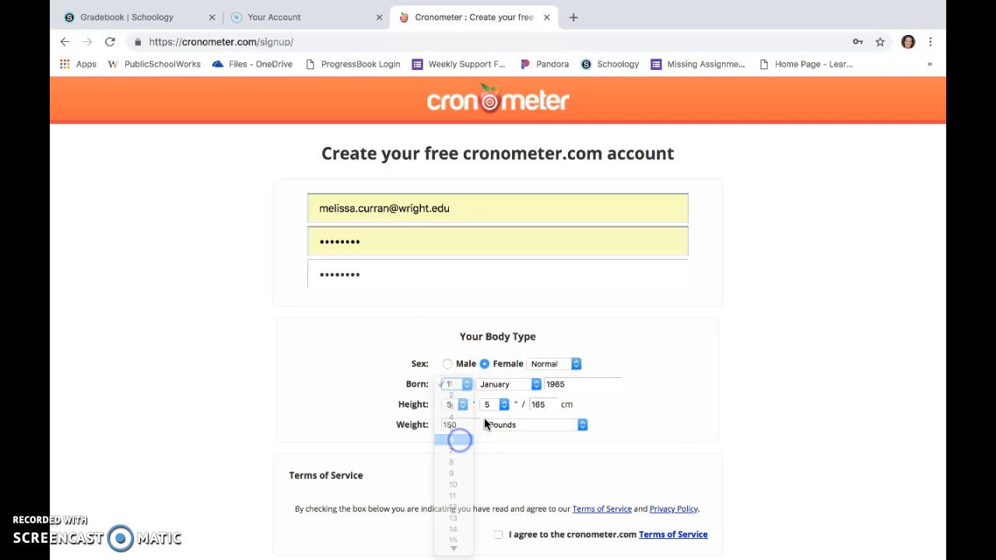
pyautogui.click(533, 386)
pyautogui.click(529, 405)
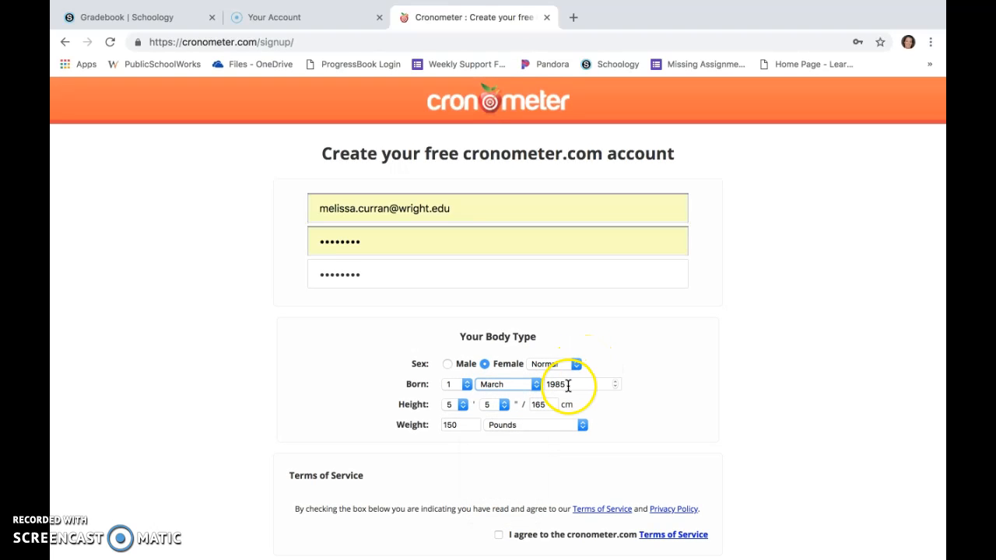
pyautogui.click(573, 384)
pyautogui.click(616, 388)
pyautogui.moveTo(585, 384); pyautogui.dragTo(511, 387)
pyautogui.write('2004')
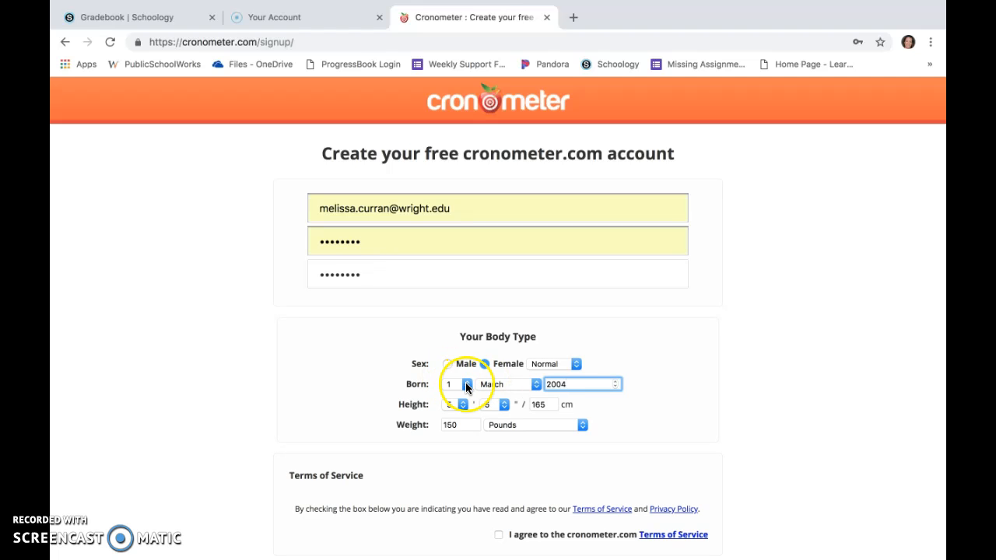
# Change the birth month and day in the date of birth fields.
pyautogui.click(534, 384)
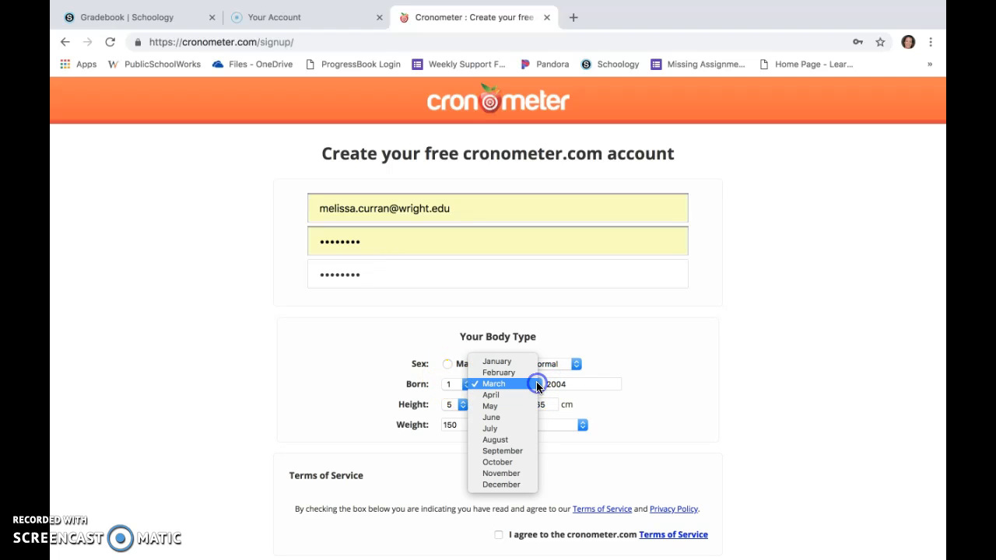
pyautogui.click(514, 464)
pyautogui.click(456, 388)
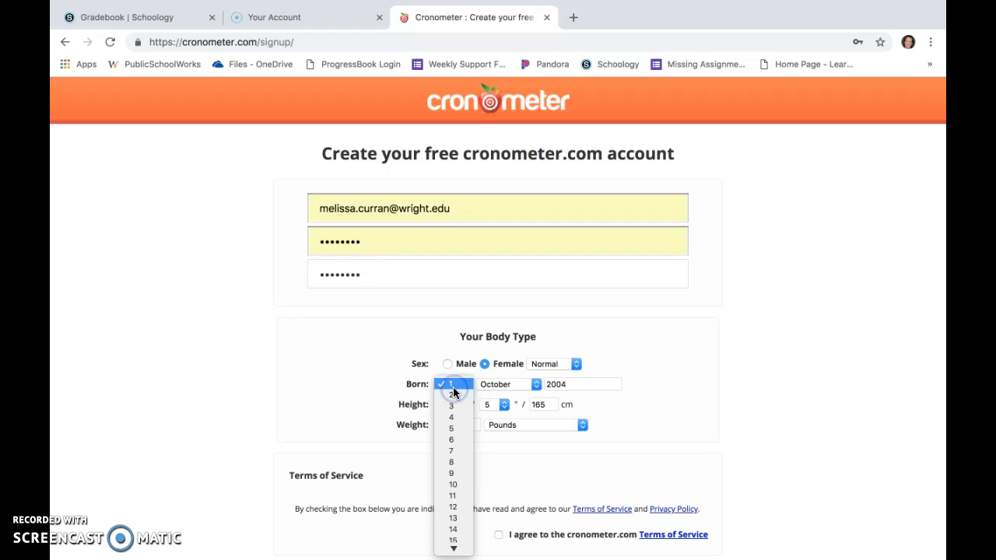
pyautogui.moveTo(460, 552)
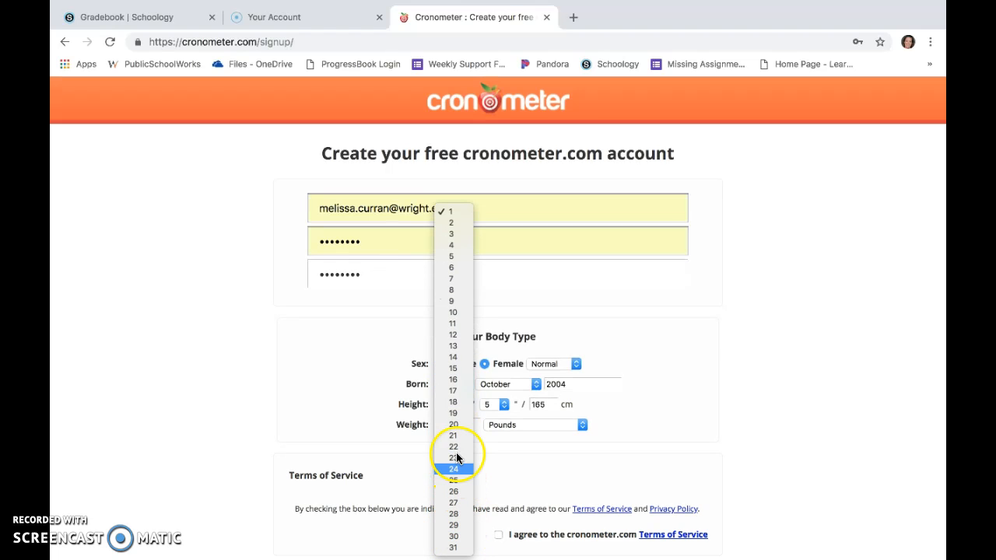
pyautogui.click(453, 424)
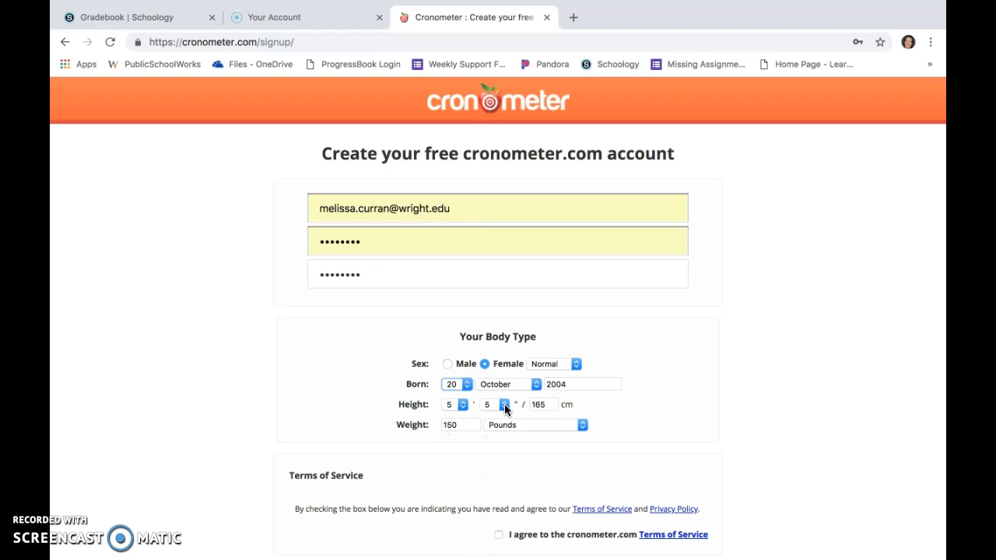
# Set the height to 5 ft 0 in and the weight to 100 pounds.
pyautogui.click(505, 410)
pyautogui.click(496, 348)
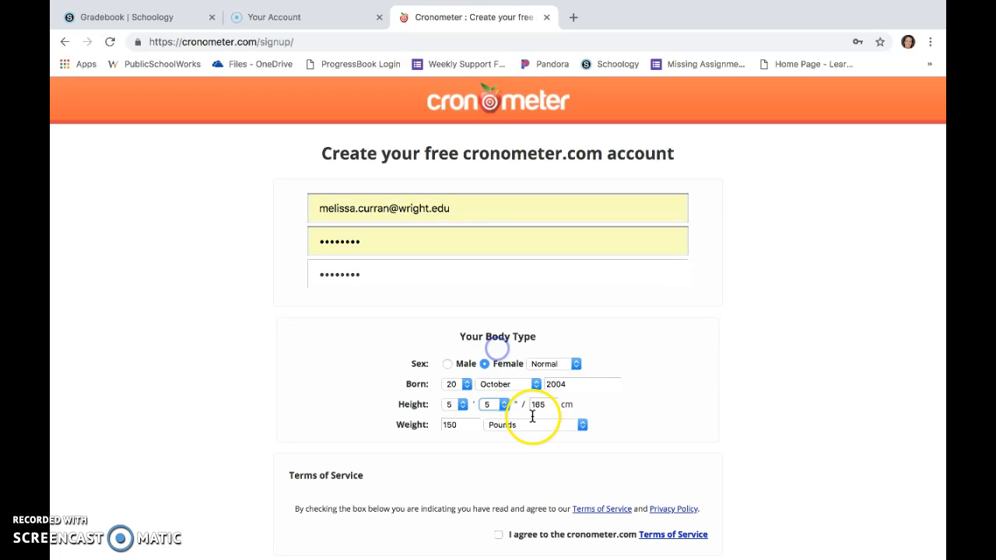
pyautogui.click(460, 425)
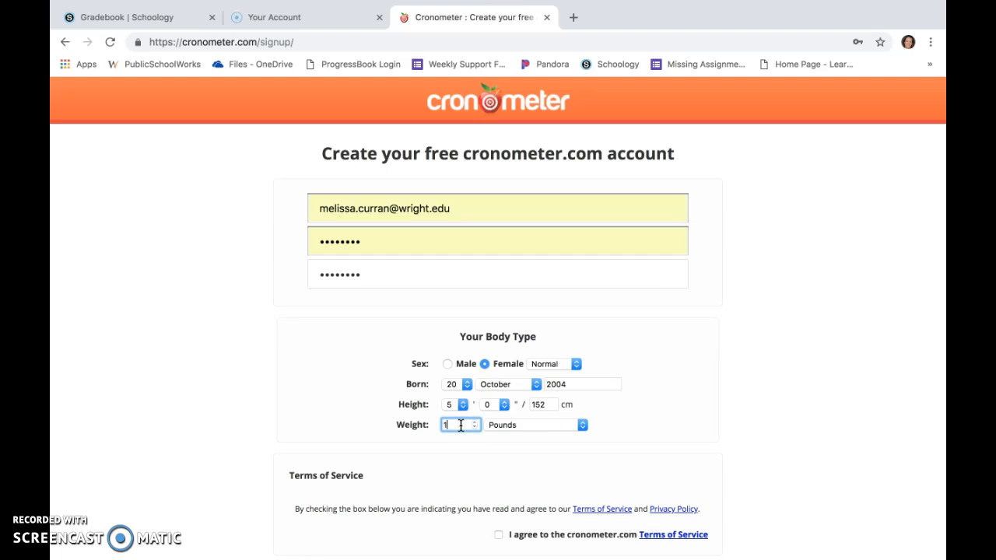
pyautogui.click(656, 411)
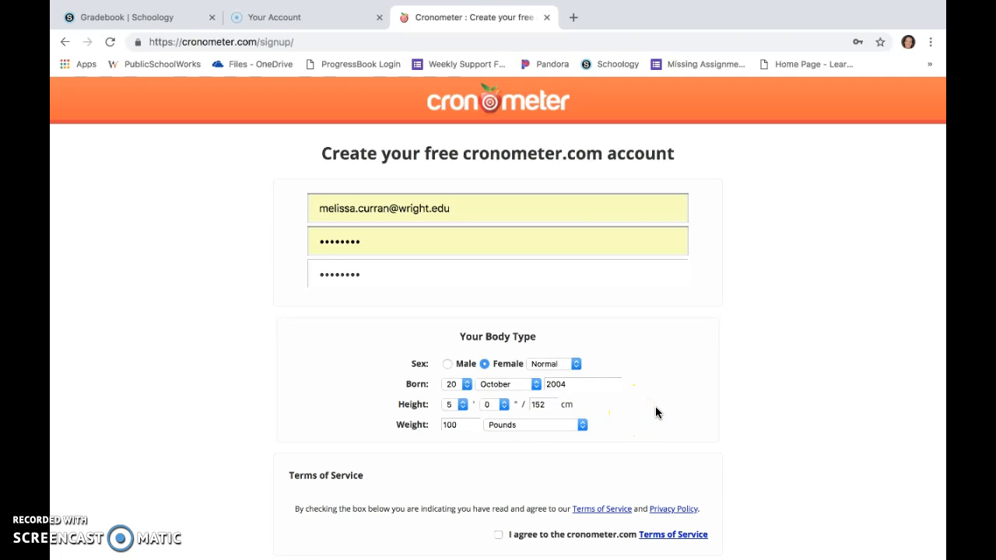
# Agree to the Terms of Service and create the account.
pyautogui.scroll(-3, 655, 407)
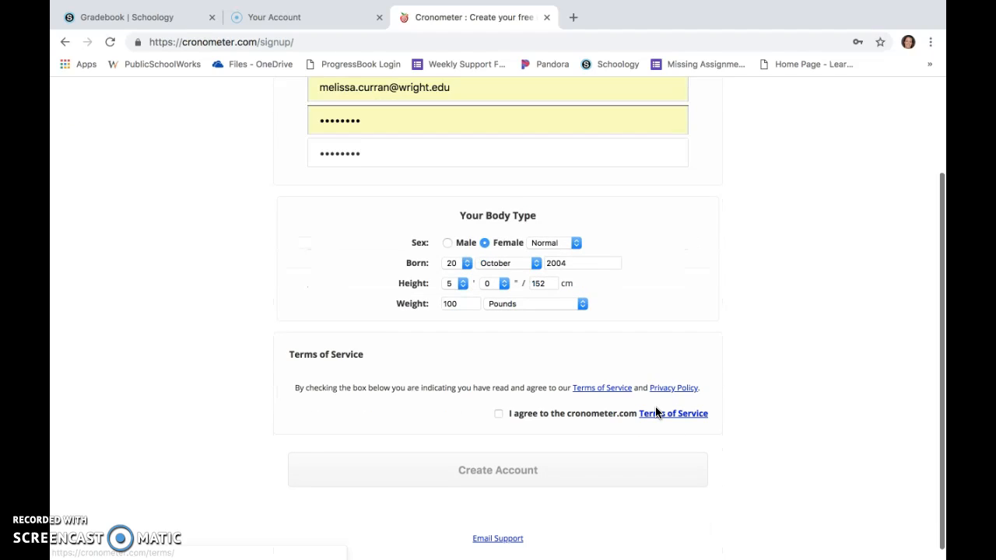
pyautogui.click(498, 414)
pyautogui.click(473, 470)
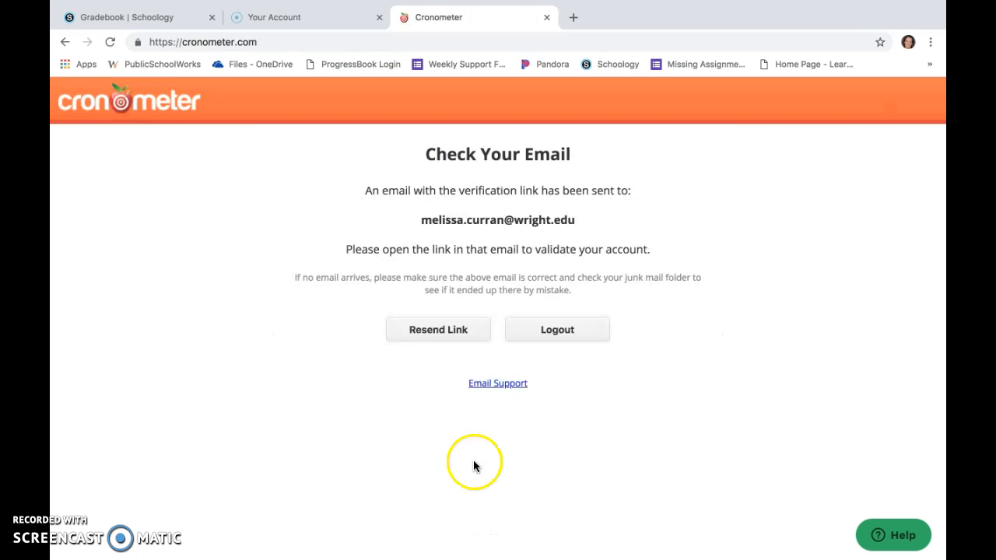
# Switch to Outlook, open the Cronometer Account Activation e-mail and follow its verification link.
pyautogui.click(441, 555)
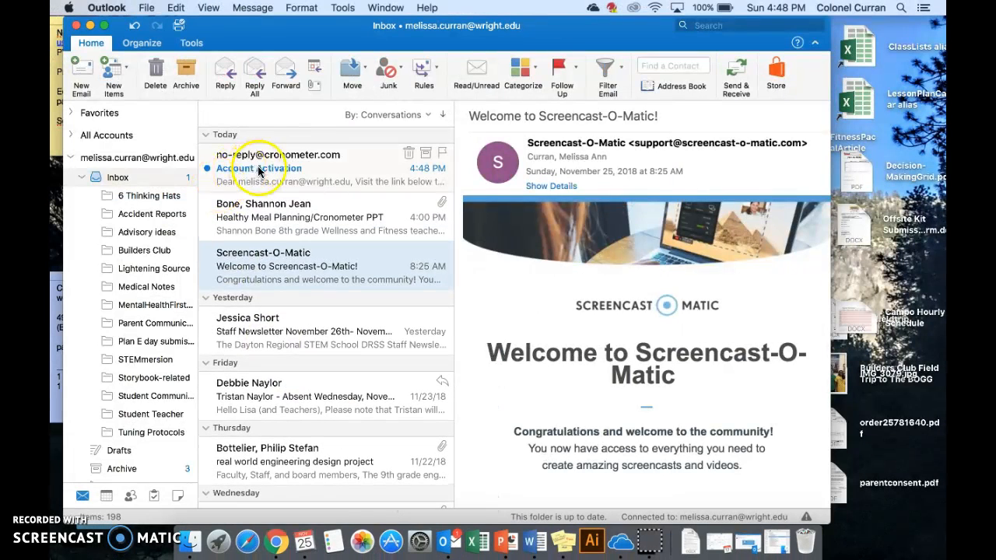
pyautogui.click(258, 166)
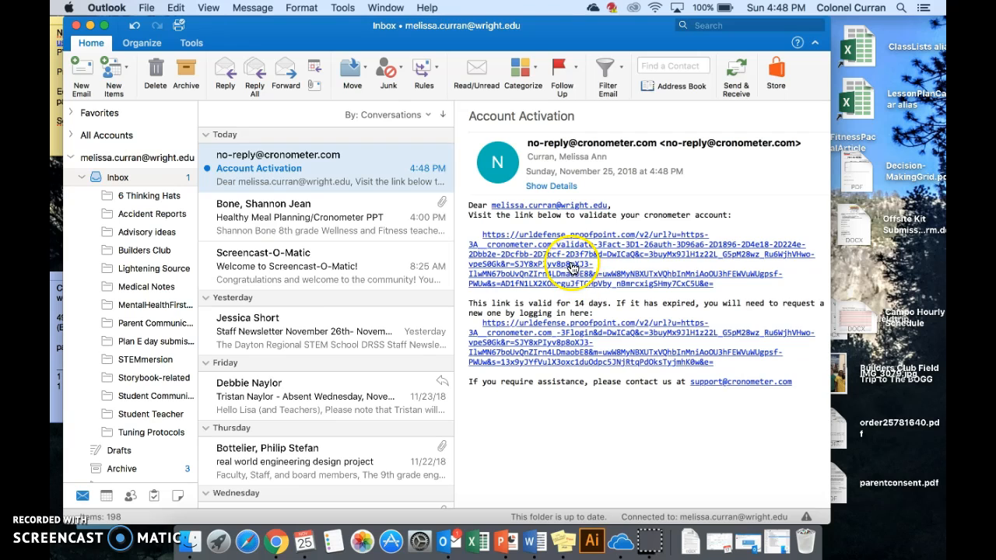
pyautogui.click(572, 267)
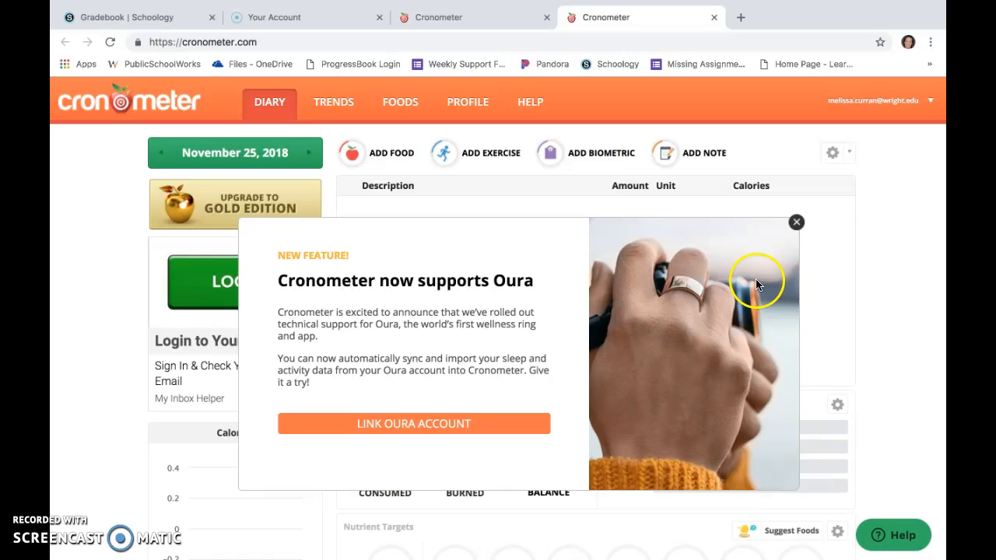
# Close the Oura new-feature pop-up on the diary page.
pyautogui.click(801, 224)
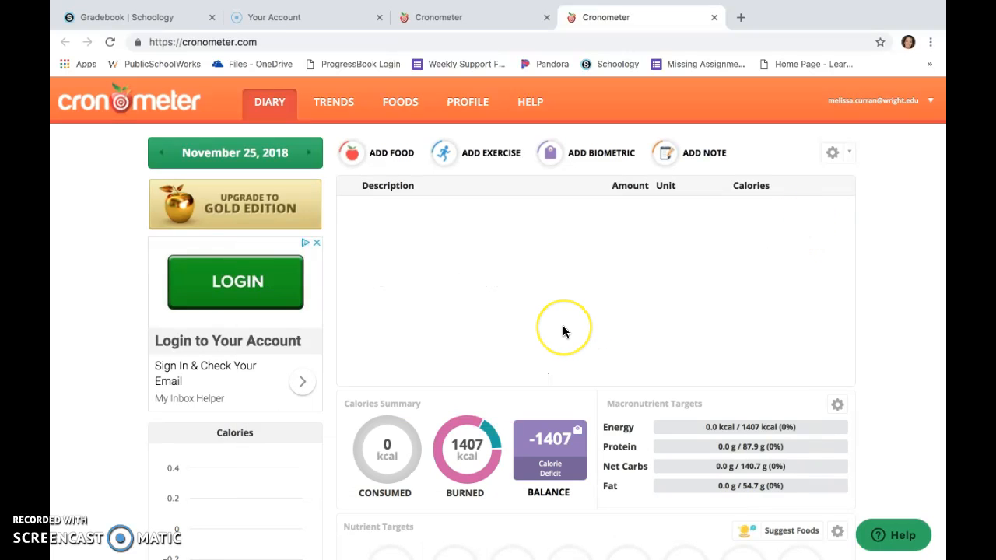
pyautogui.scroll(-2, 563, 327)
pyautogui.scroll(-1, 563, 331)
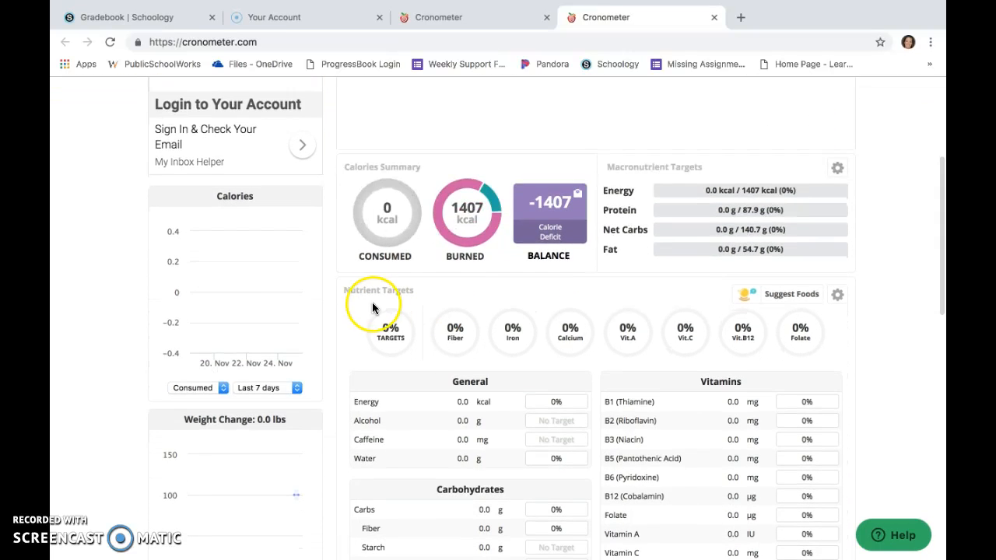
pyautogui.moveTo(343, 292); pyautogui.dragTo(431, 288)
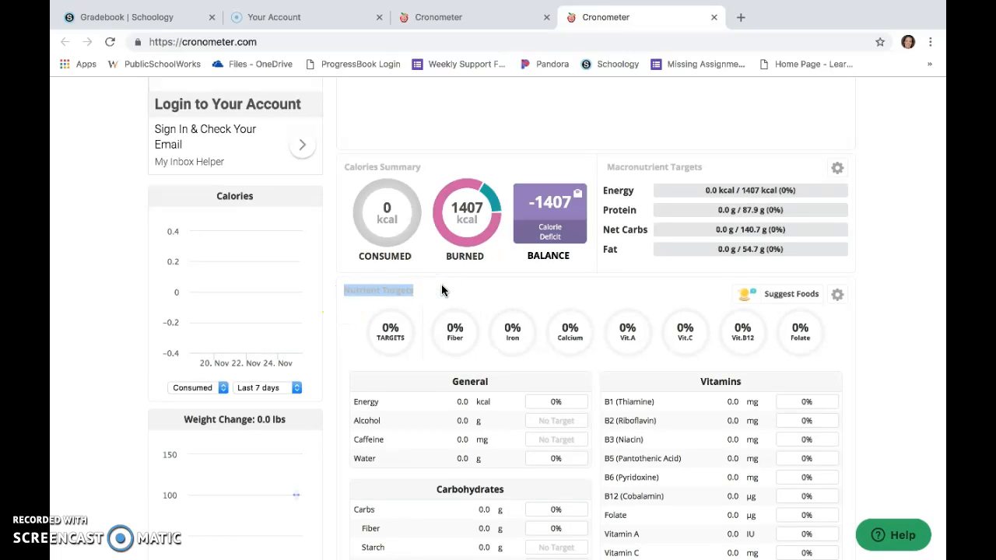
pyautogui.click(442, 290)
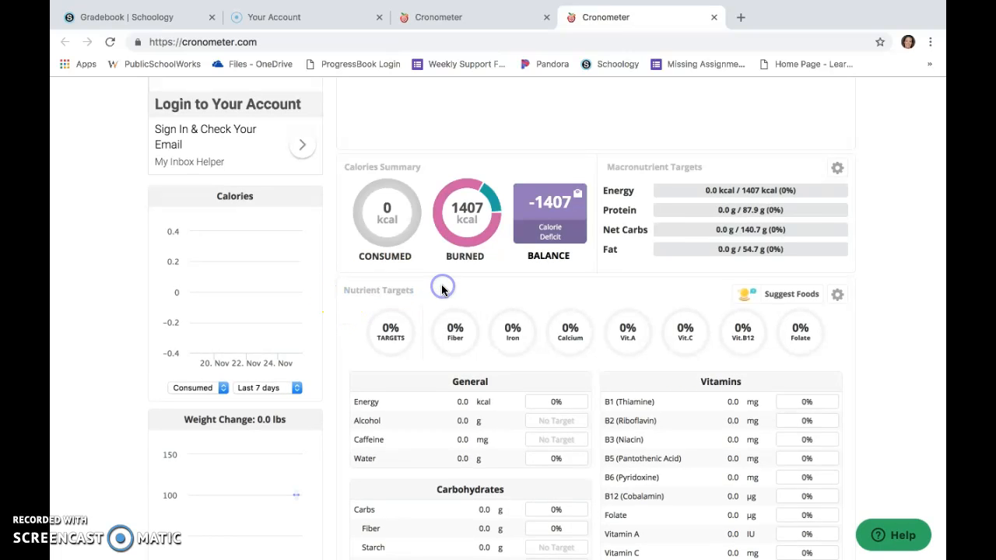
# Open the Nutrient Targets settings and replace the Fiber highlighted target with Energy.
pyautogui.click(832, 299)
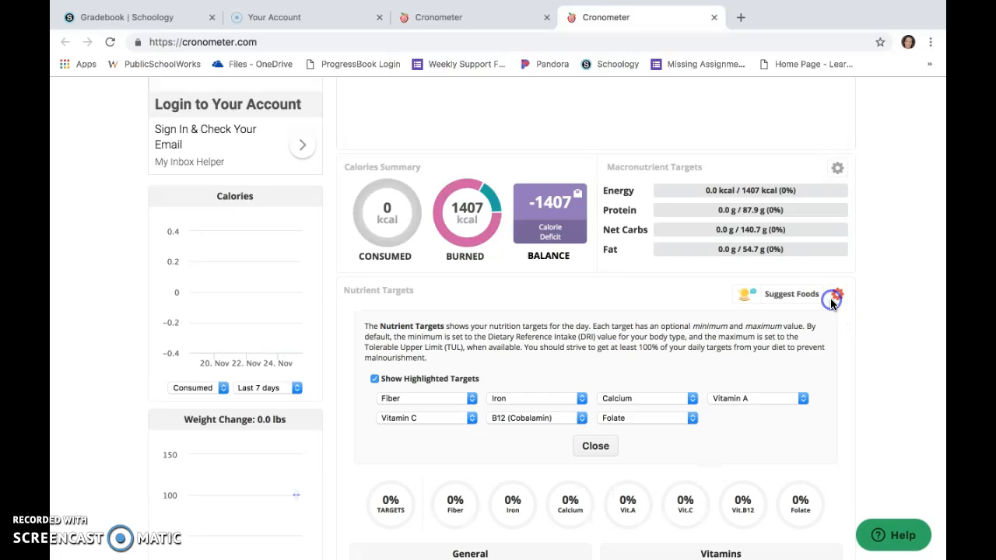
pyautogui.click(472, 400)
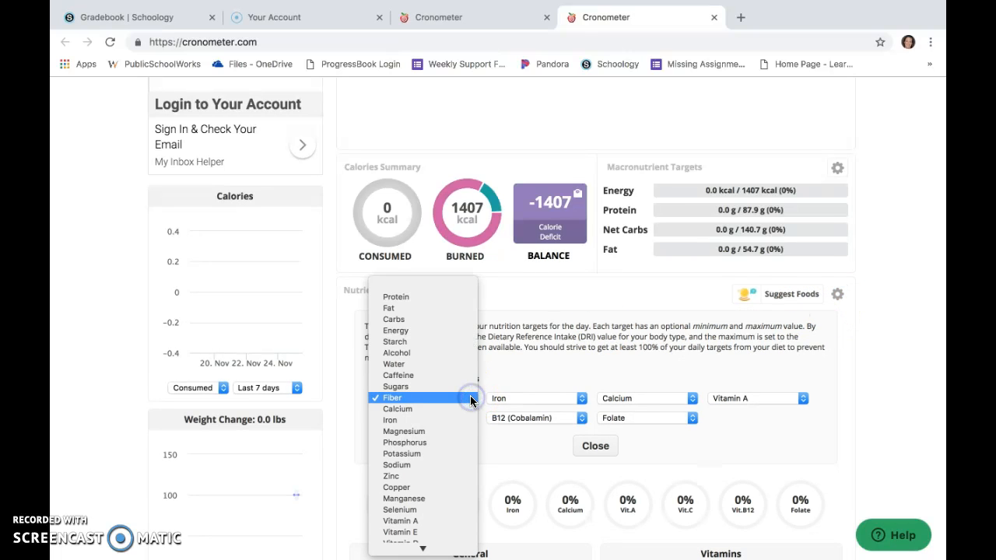
pyautogui.click(441, 331)
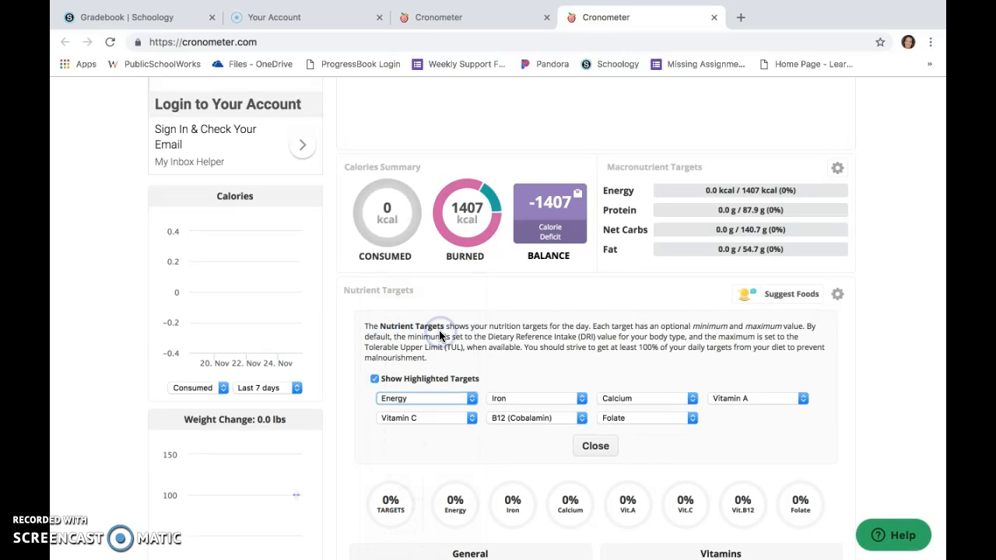
# Replace the Iron and Calcium highlighted targets with Protein and Carbs.
pyautogui.click(580, 401)
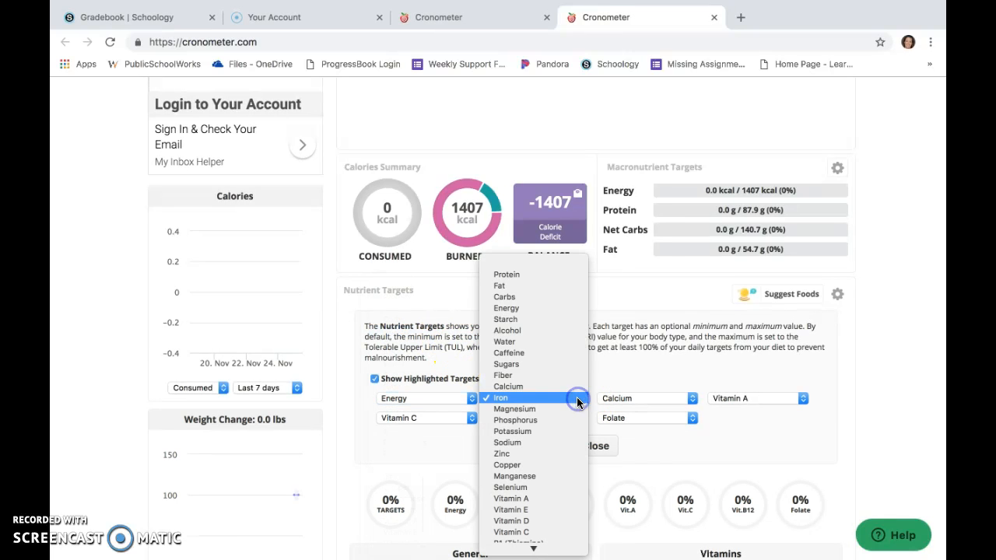
pyautogui.click(558, 274)
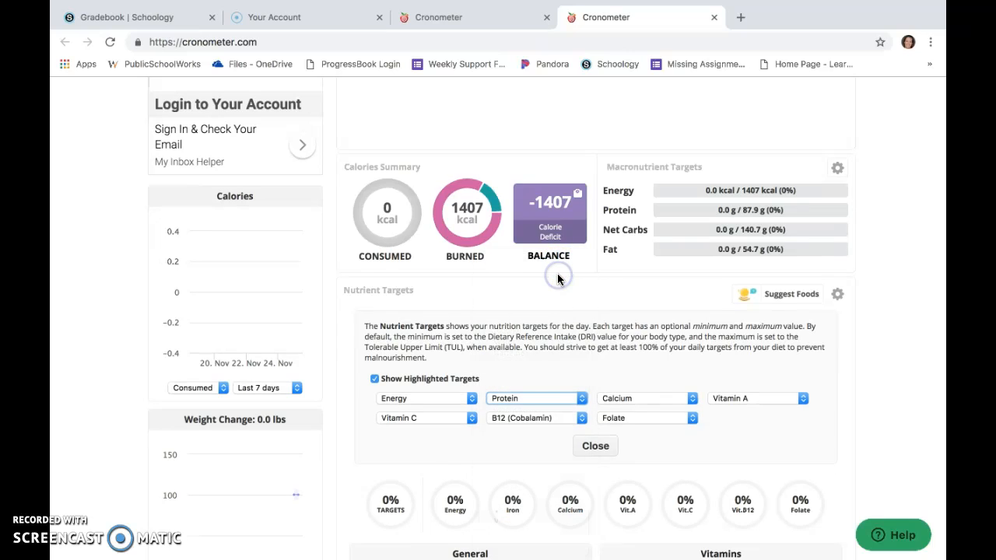
pyautogui.click(692, 401)
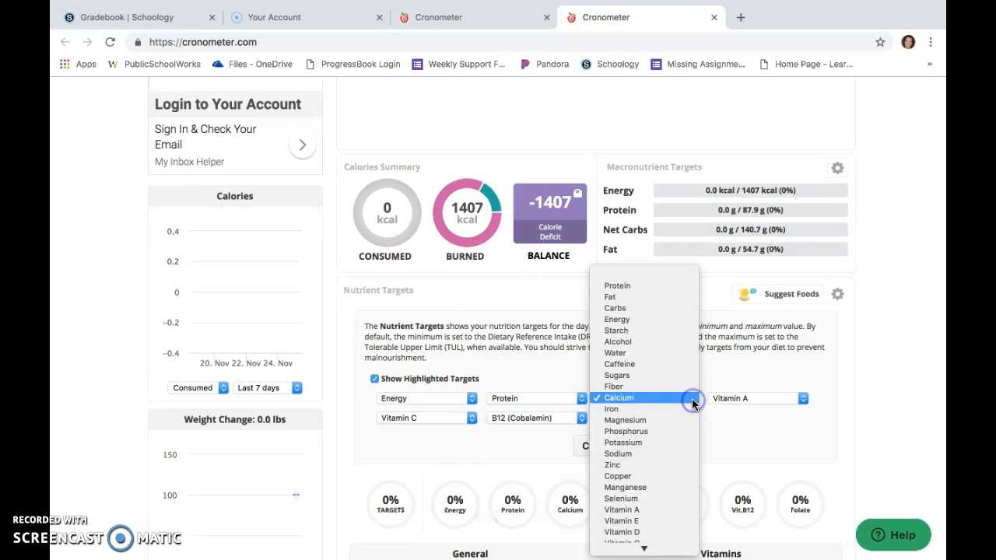
pyautogui.click(641, 308)
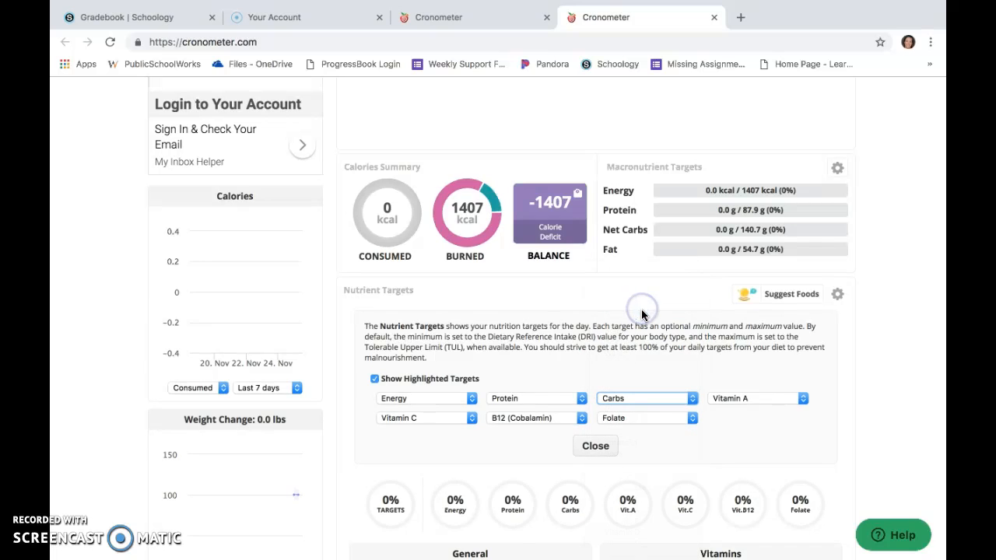
# Replace the Vitamin A and Vitamin C highlighted targets with Fat and Water.
pyautogui.click(805, 401)
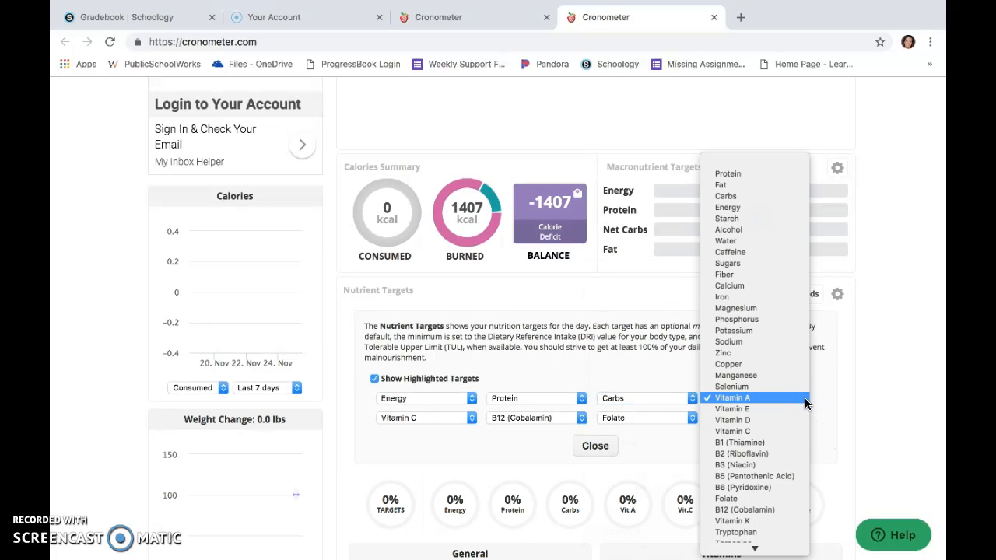
pyautogui.click(795, 184)
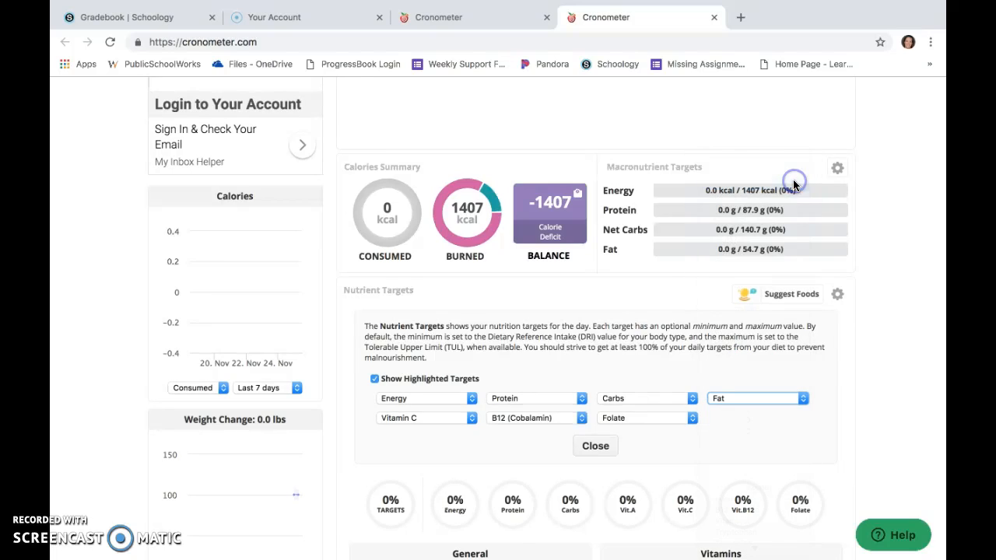
pyautogui.click(470, 420)
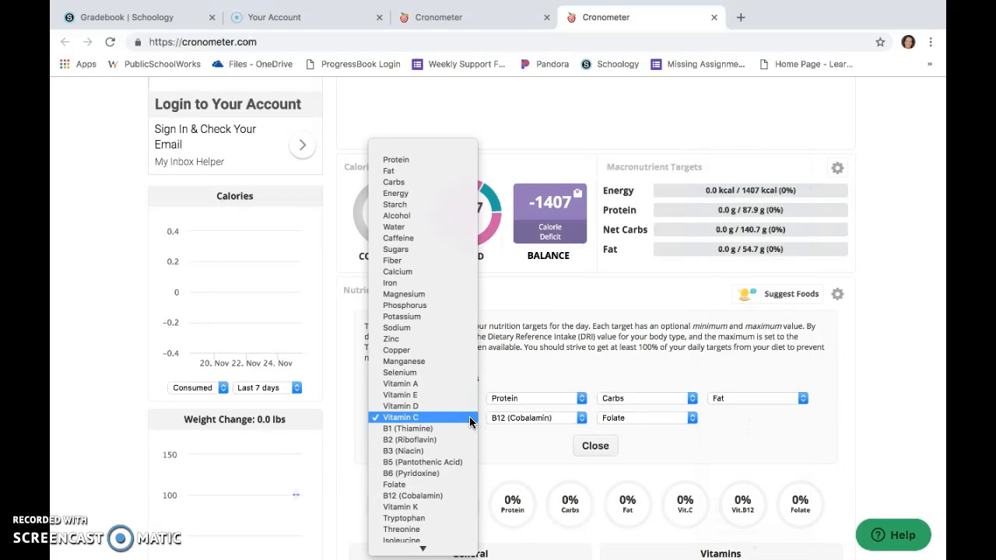
pyautogui.click(446, 231)
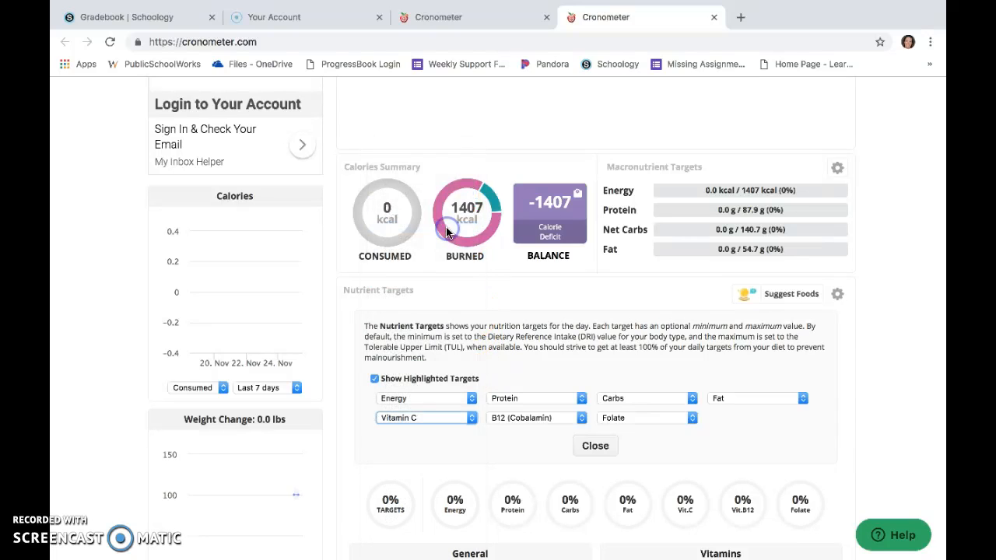
# Replace the B12 (Cobalamin) and Folate highlighted targets with Sugars and Fiber, then close the target settings.
pyautogui.click(579, 421)
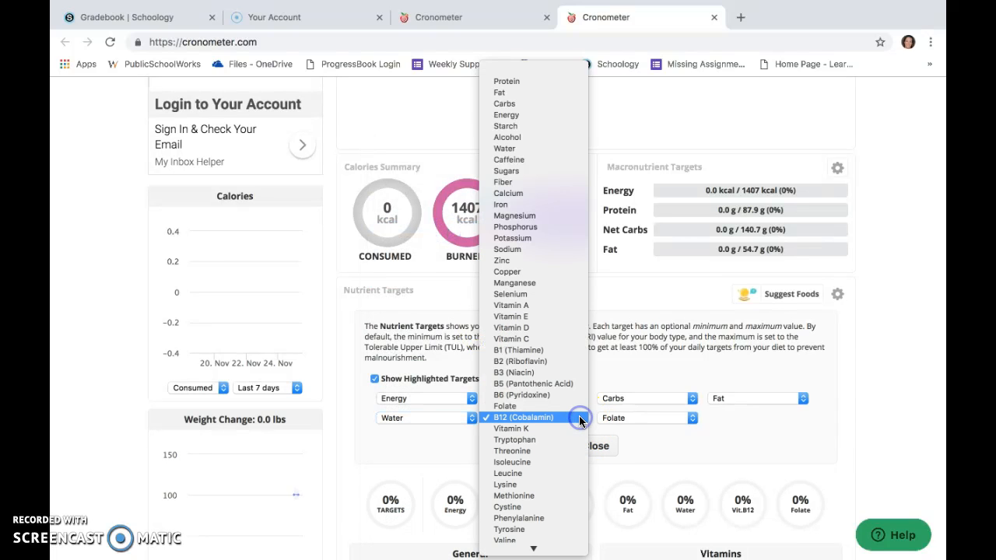
pyautogui.click(535, 170)
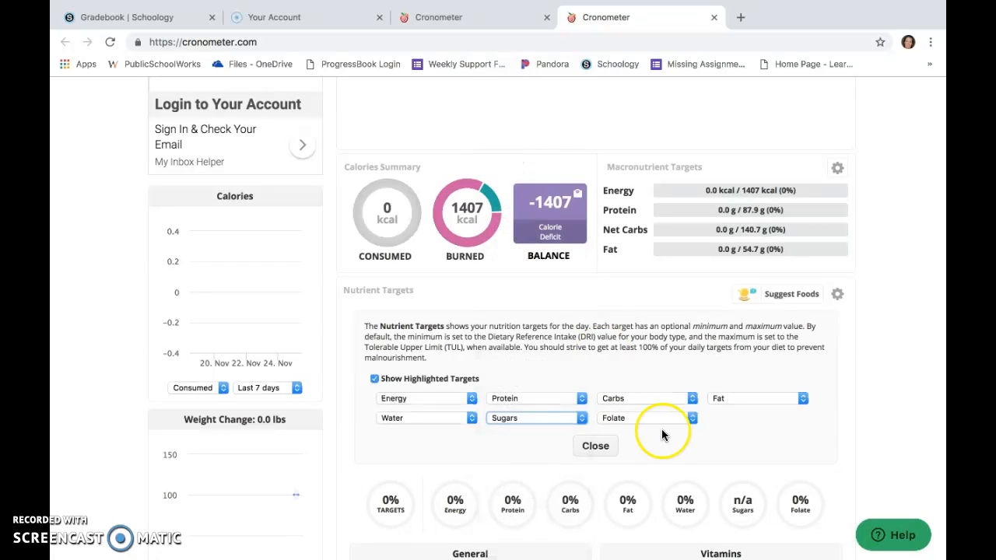
pyautogui.click(691, 419)
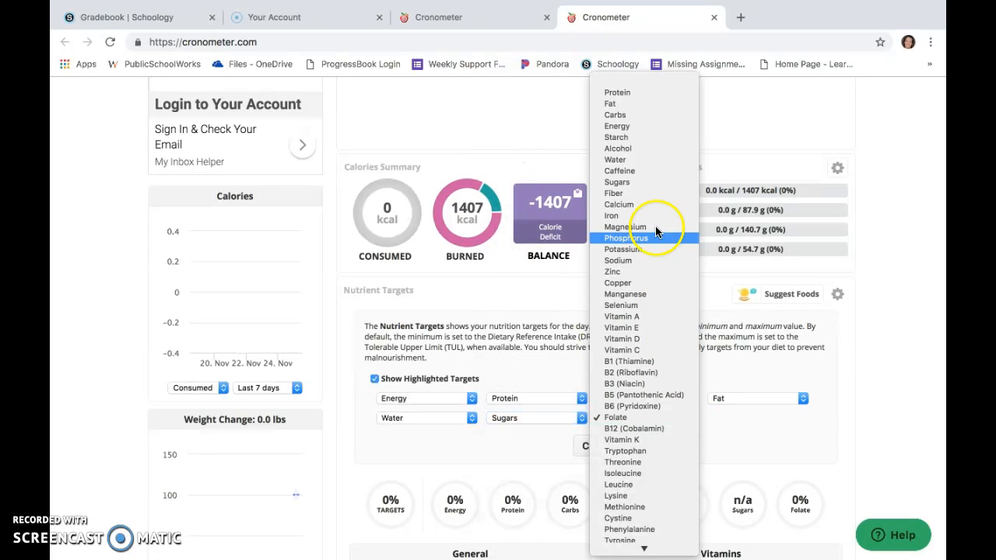
pyautogui.click(652, 194)
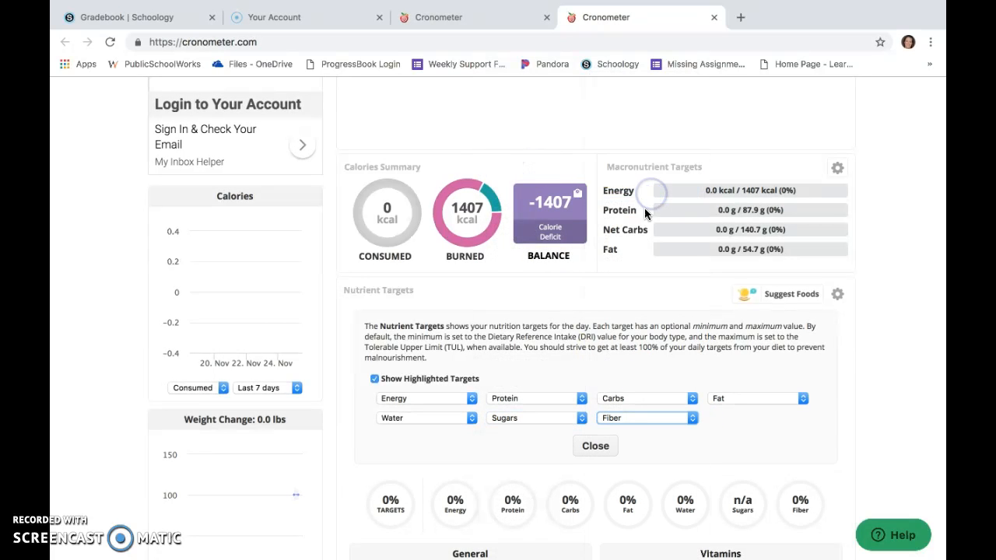
pyautogui.click(594, 446)
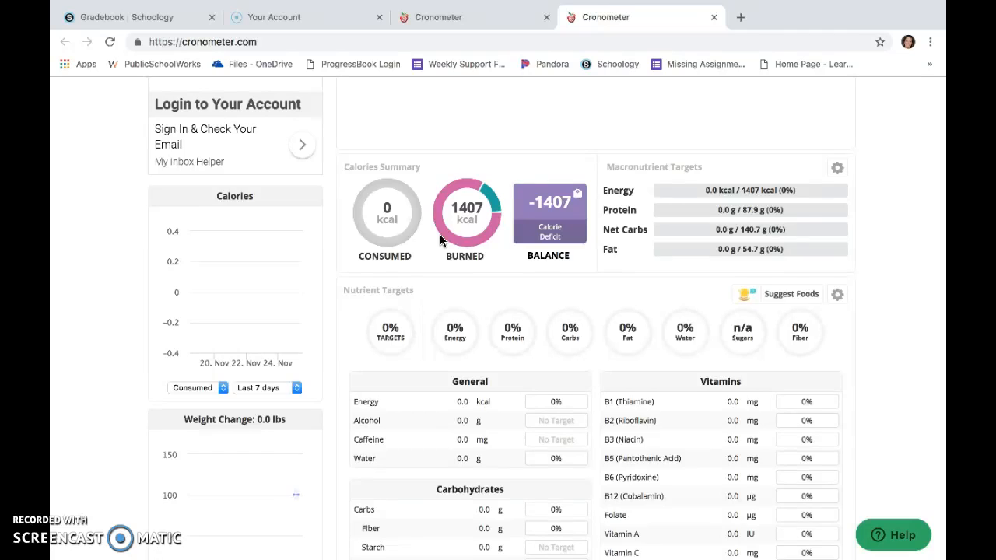
# Search foods for "ezekial" and add one slice of Ezekiel 4:9, Sesame Sprouted Whole Grain Bread, Flourless to the diary.
pyautogui.scroll(1, 439, 240)
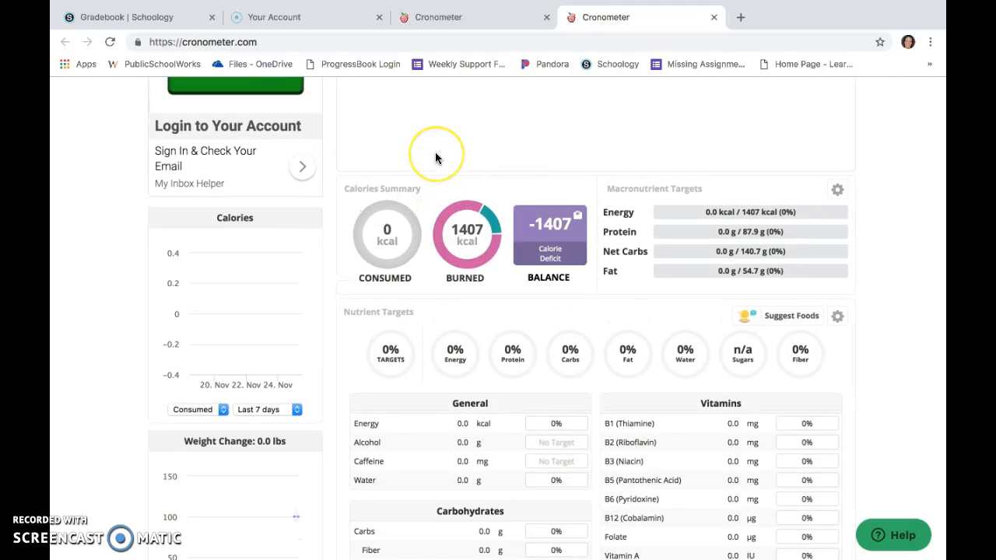
pyautogui.scroll(5, 426, 345)
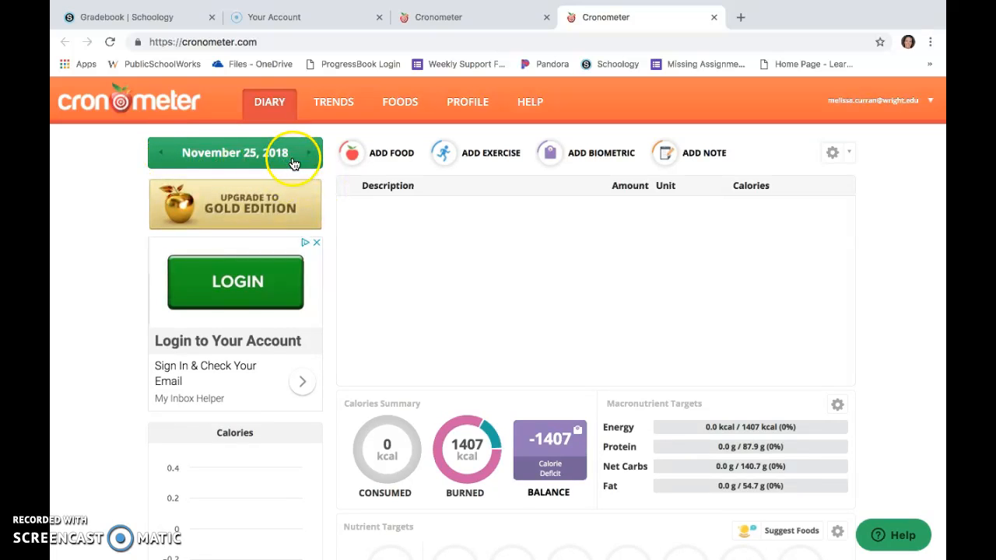
pyautogui.click(392, 156)
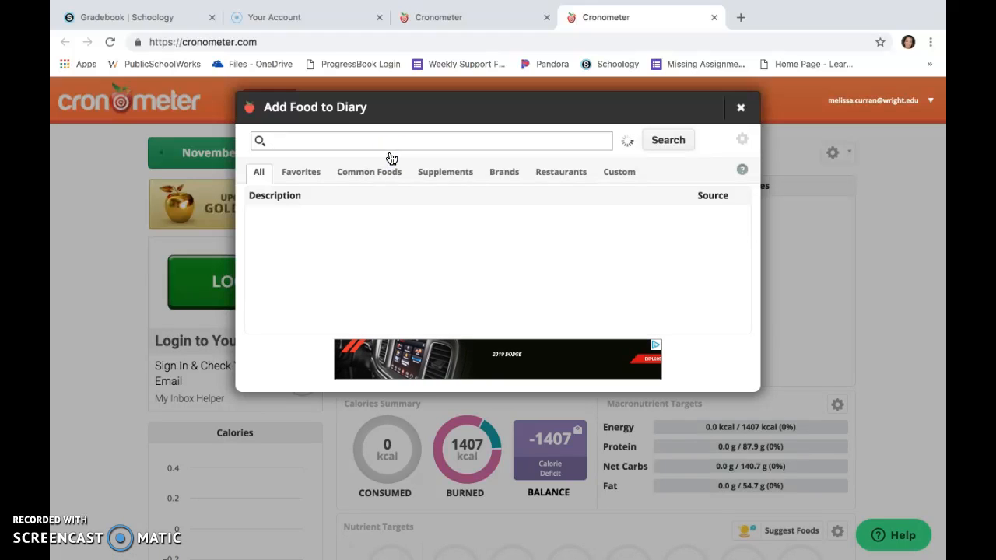
pyautogui.write('ezekial')
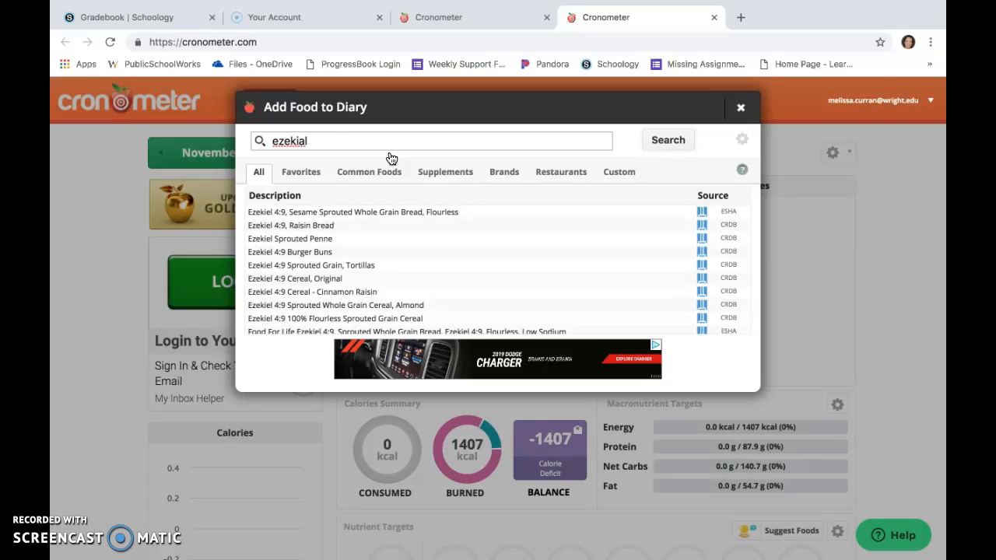
pyautogui.click(407, 215)
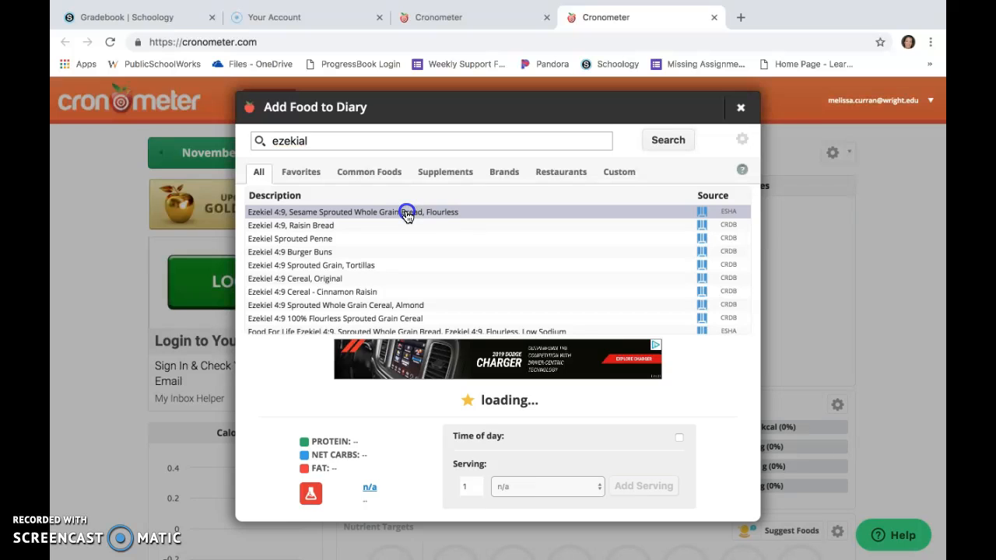
pyautogui.scroll(-3, 501, 442)
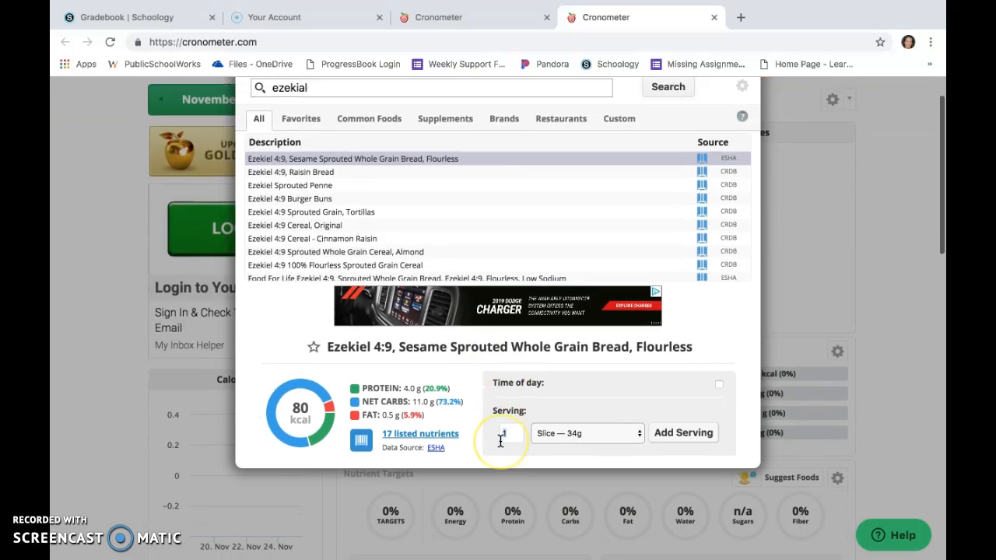
pyautogui.scroll(-1, 502, 375)
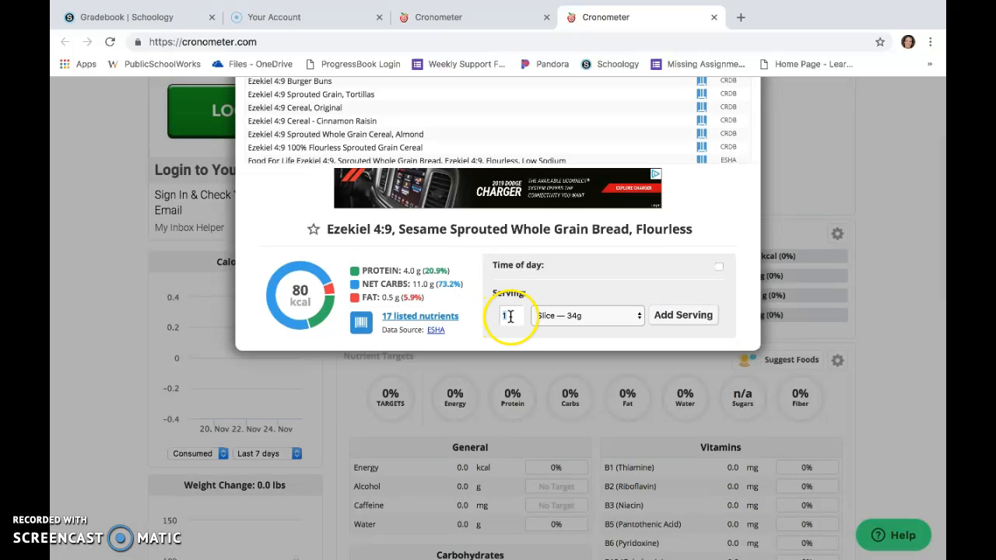
pyautogui.click(669, 316)
pyautogui.scroll(3, 459, 216)
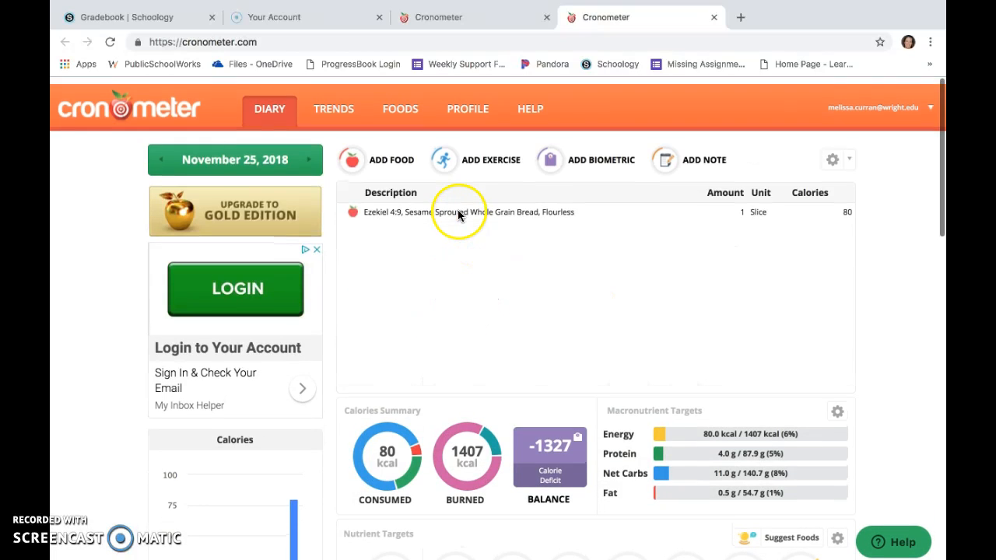
# Search for banana and add one small (6" to 6 7/8" long) serving of Bananas, Raw to the diary.
pyautogui.click(397, 157)
pyautogui.write('ban')
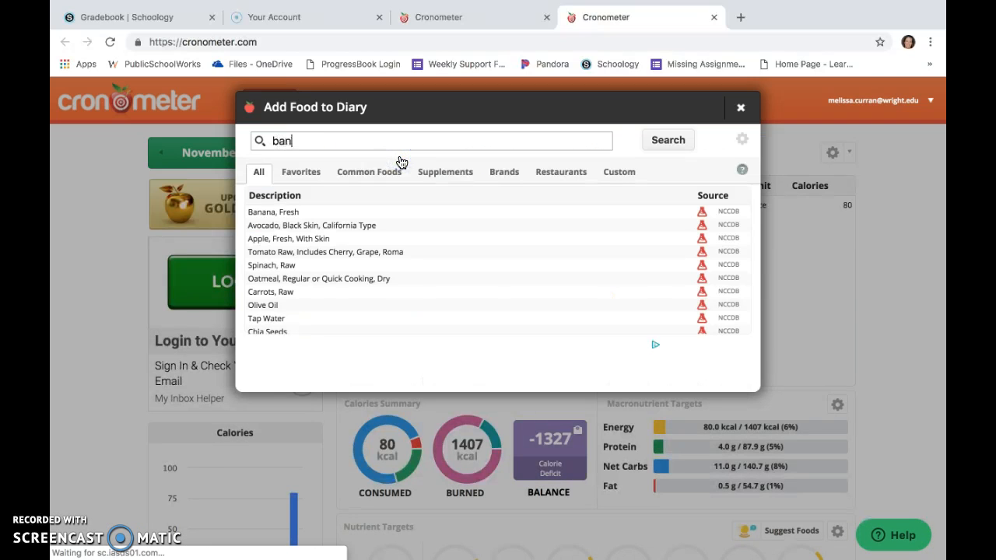
pyautogui.write('ana')
pyautogui.click(342, 212)
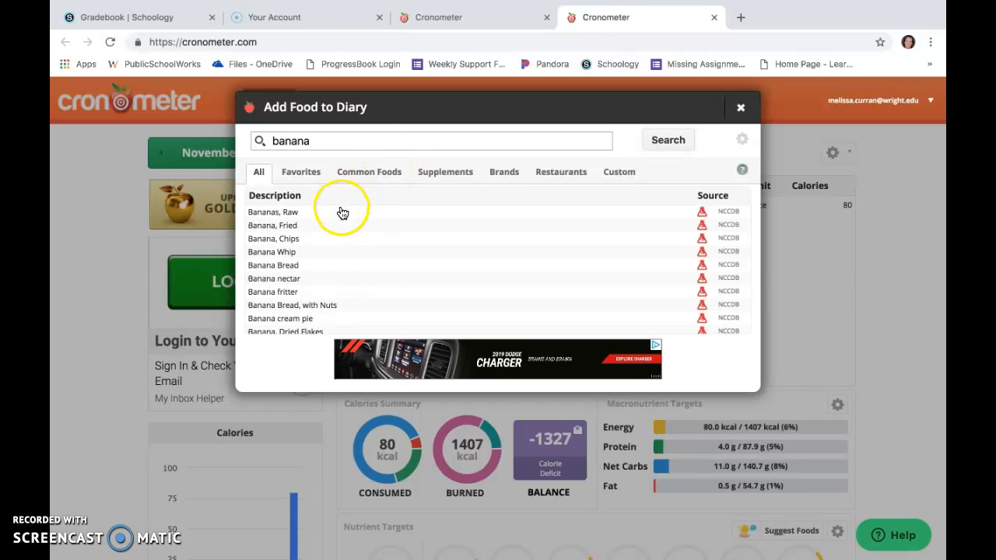
pyautogui.click(342, 213)
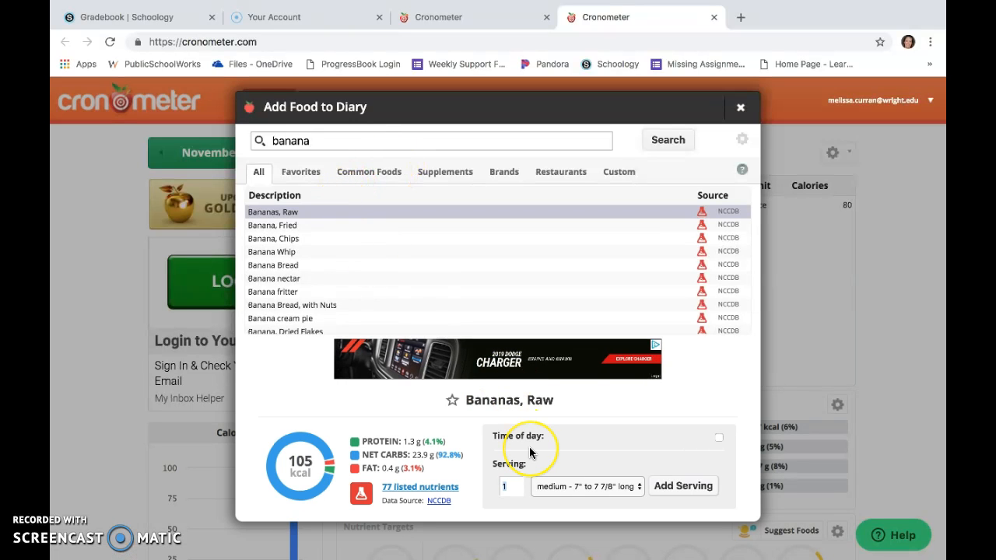
pyautogui.scroll(-3, 529, 447)
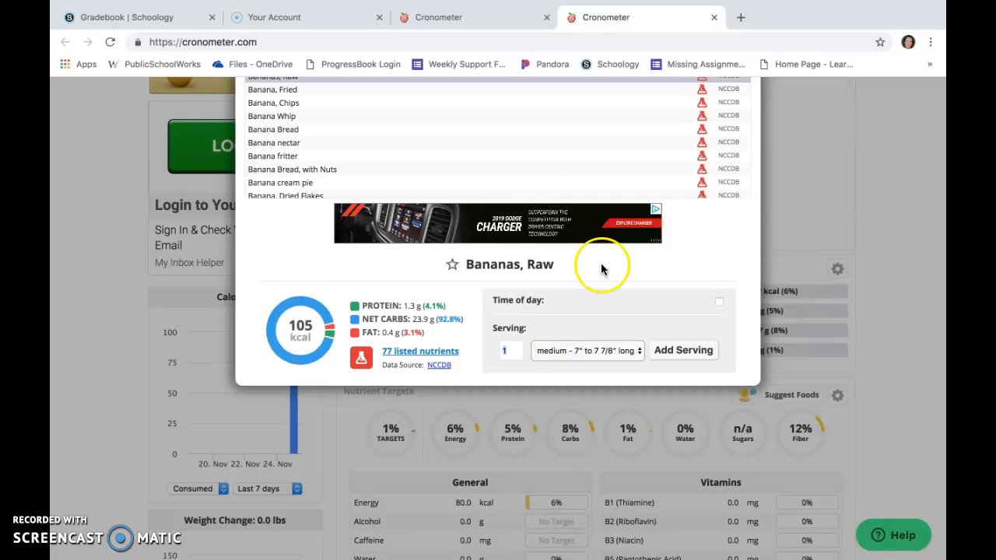
pyautogui.scroll(2, 345, 163)
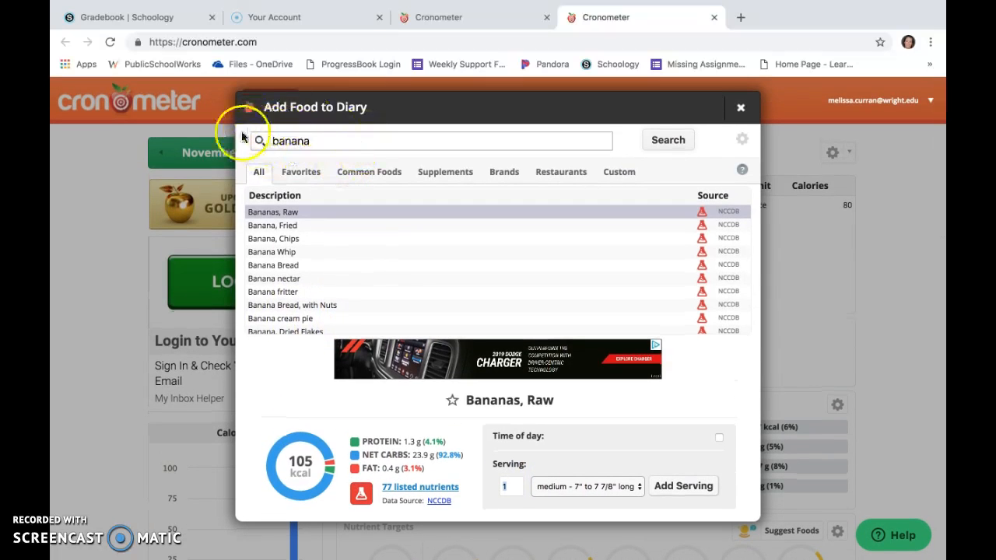
pyautogui.scroll(-1, 411, 382)
pyautogui.scroll(-1, 413, 382)
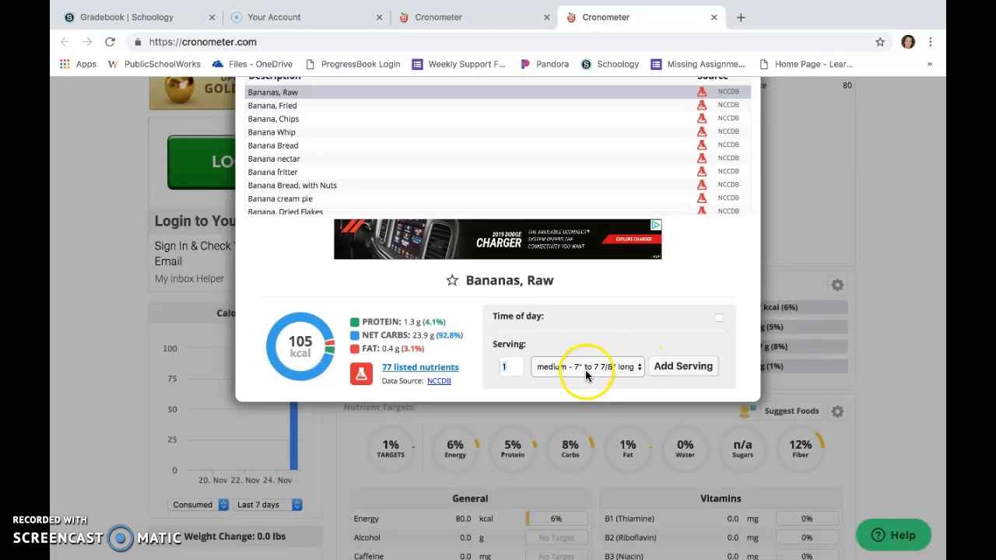
pyautogui.click(635, 366)
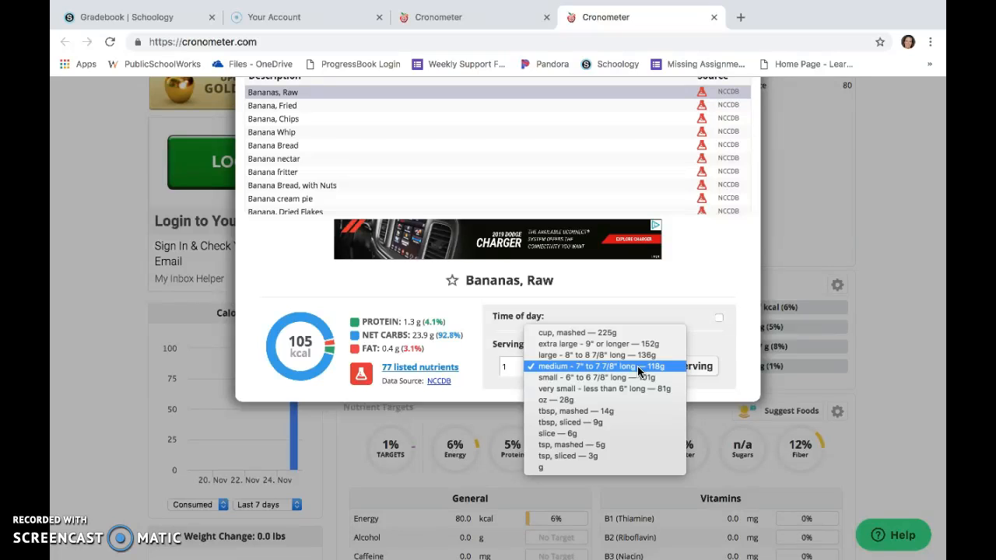
pyautogui.click(638, 379)
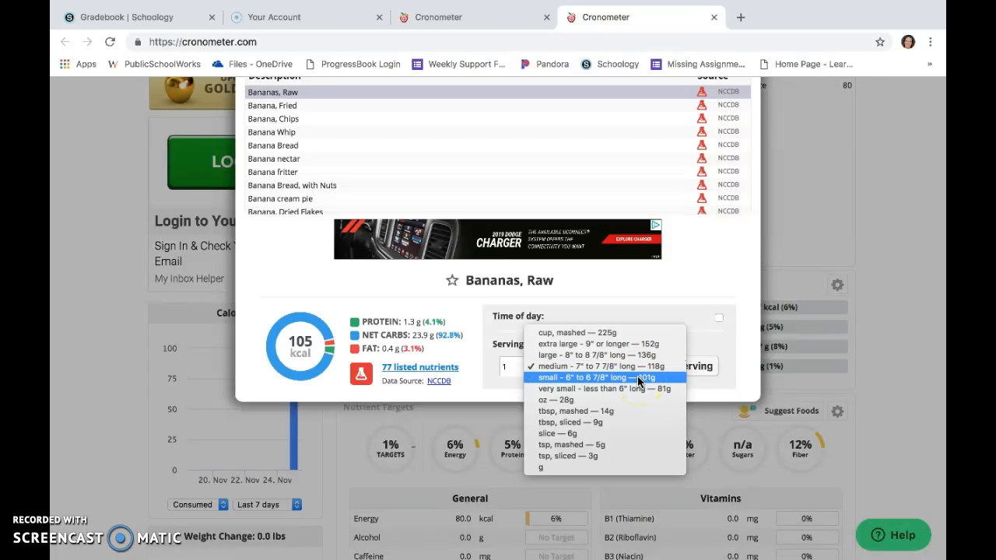
pyautogui.click(679, 368)
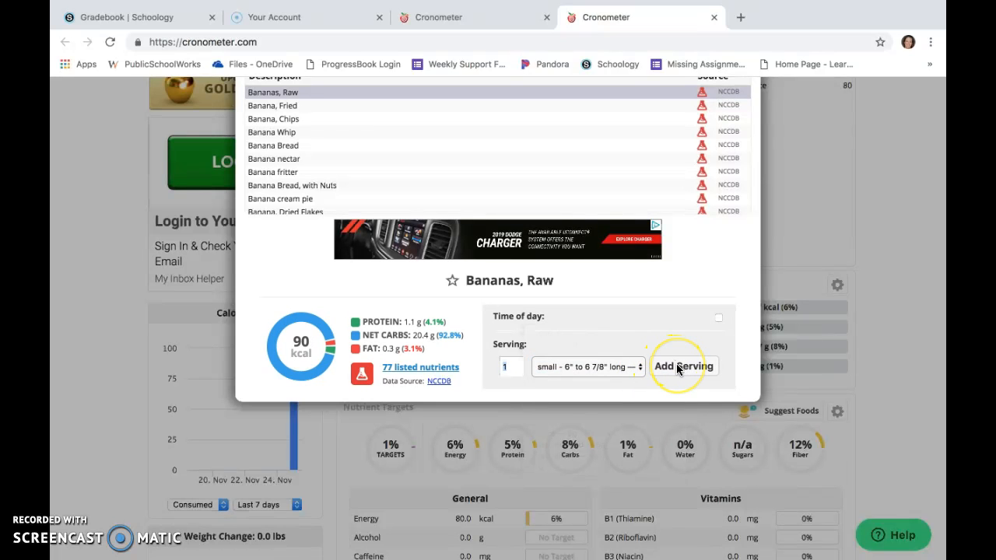
pyautogui.click(679, 369)
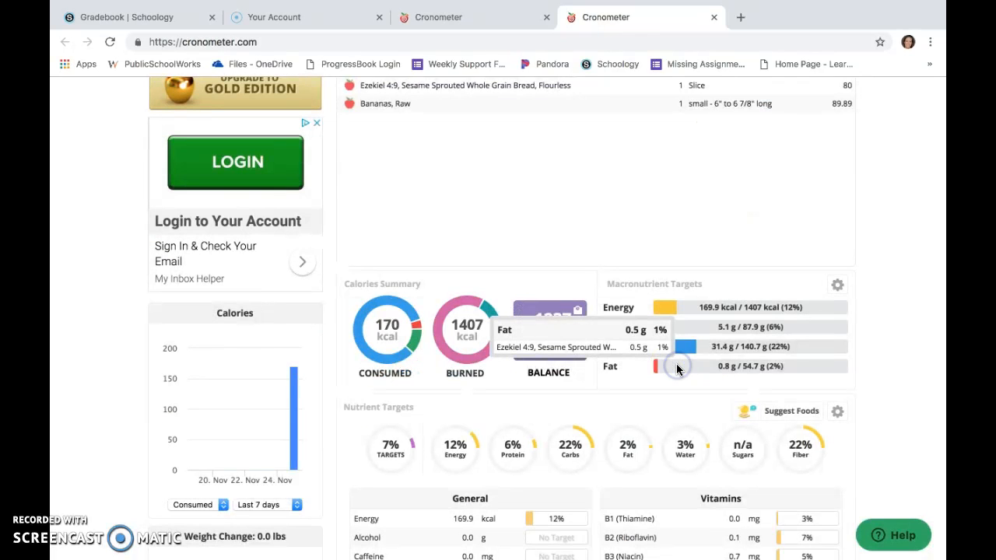
# Search for coffee and add 16 fl oz of Coffee, Prepared From Grounds to the diary.
pyautogui.click(507, 173)
pyautogui.scroll(3, 506, 173)
pyautogui.click(387, 154)
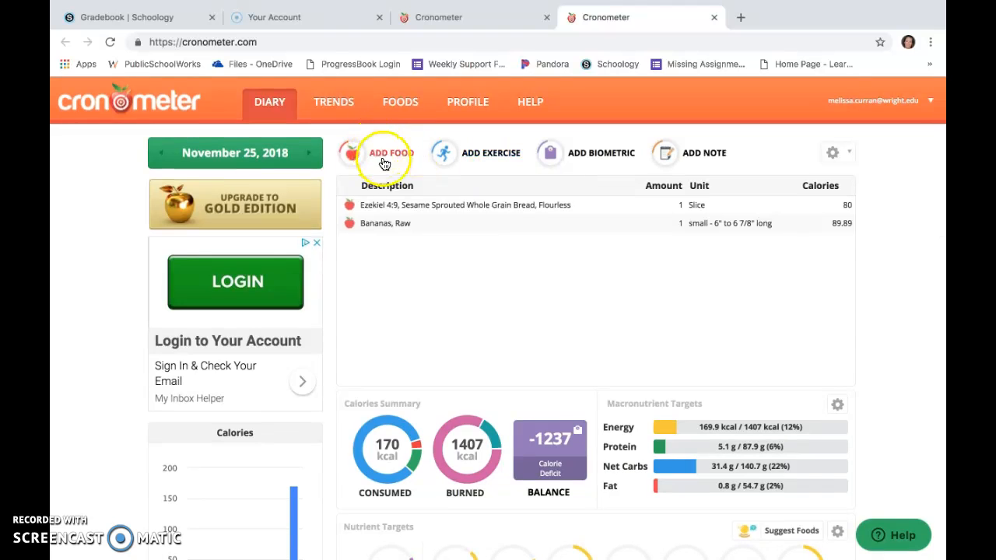
pyautogui.write('coffee')
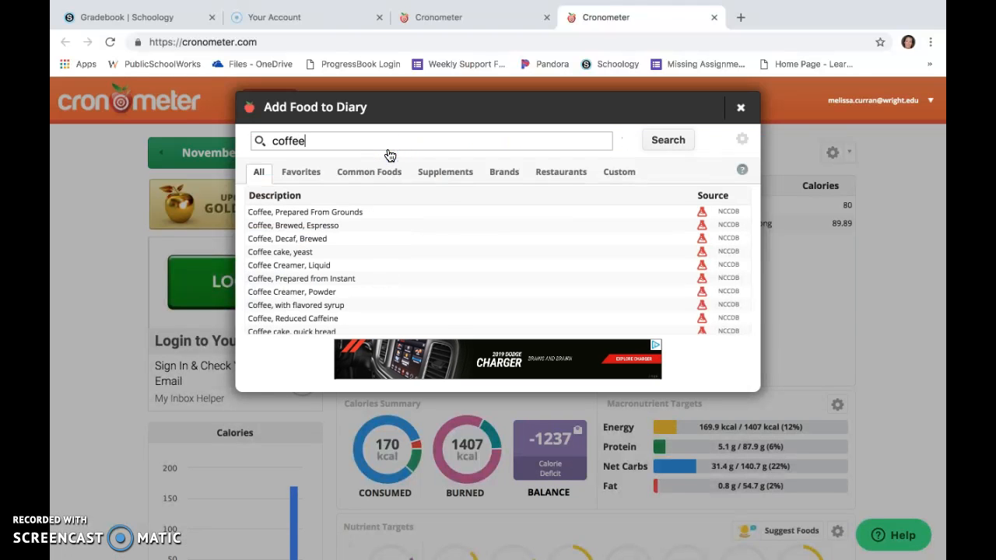
pyautogui.click(318, 213)
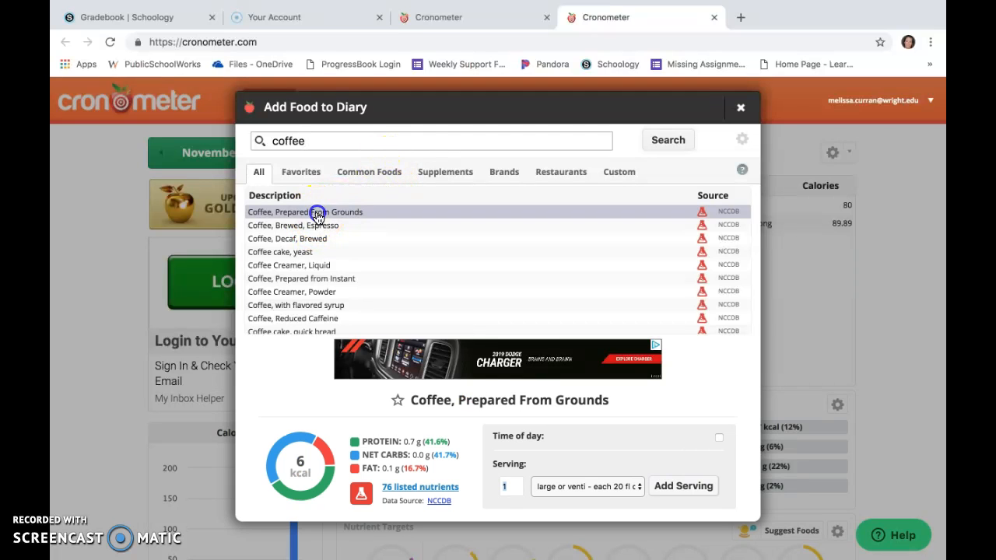
pyautogui.click(638, 487)
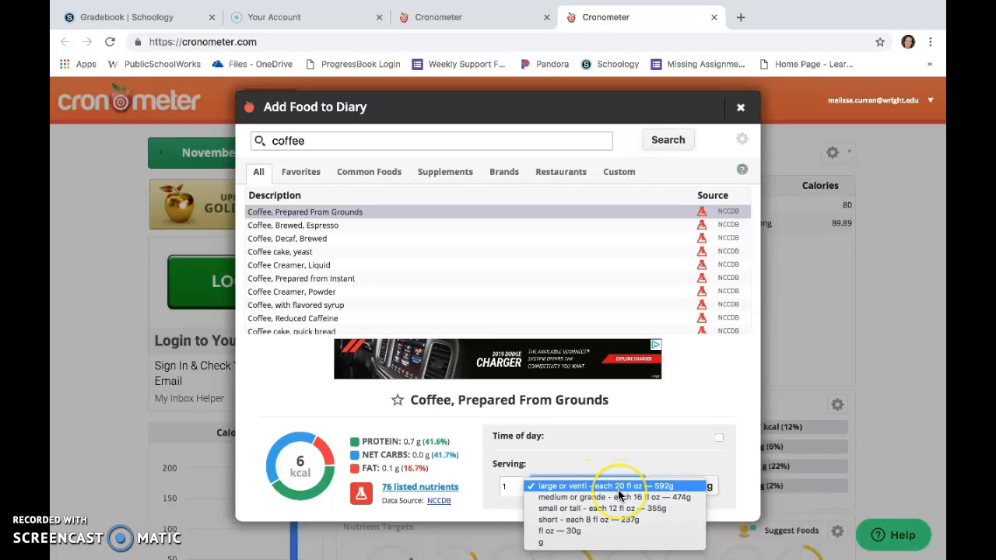
pyautogui.click(603, 521)
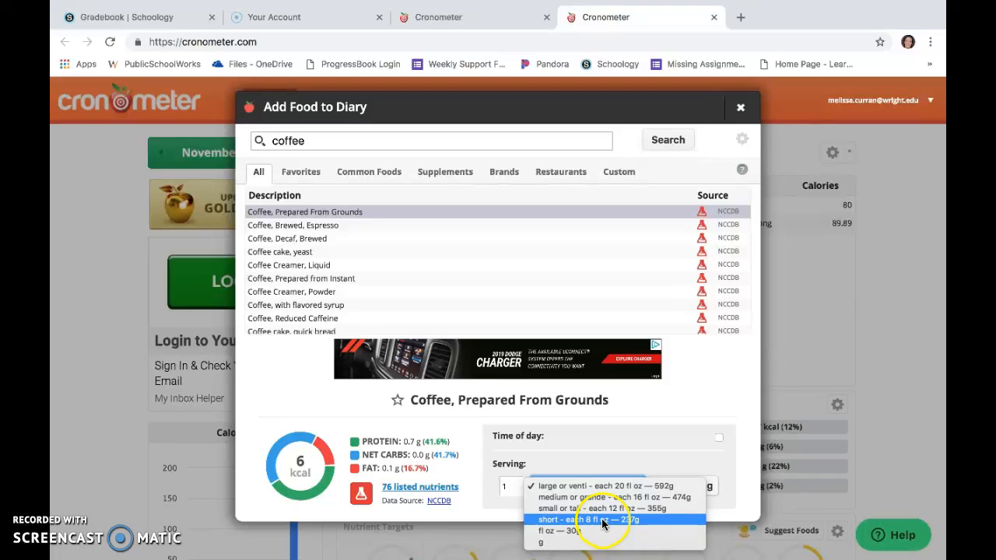
pyautogui.click(592, 530)
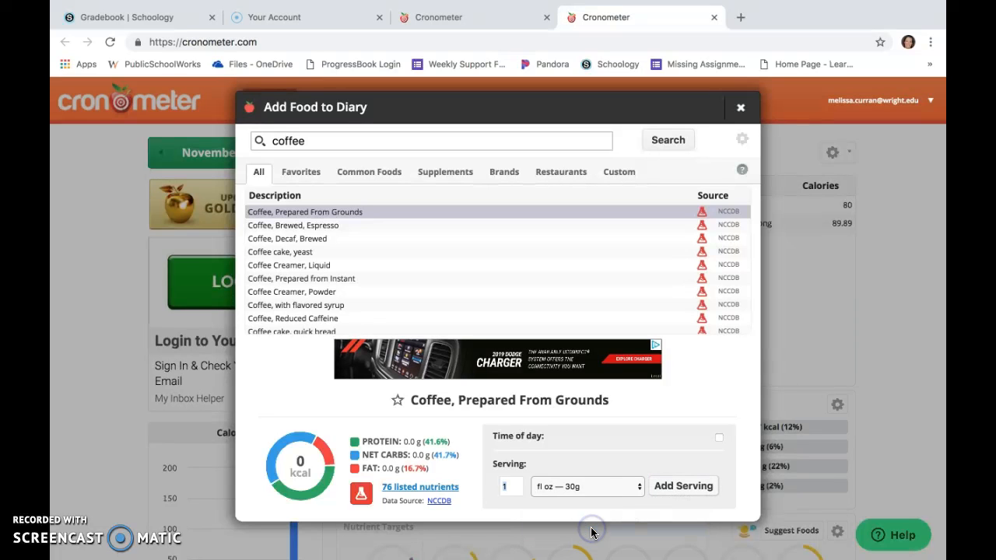
pyautogui.click(509, 486)
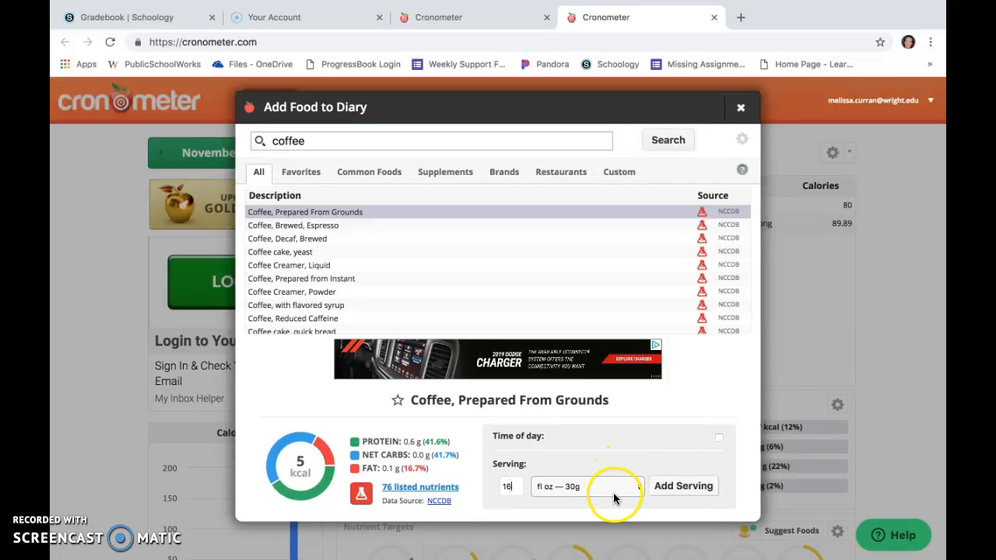
pyautogui.click(685, 487)
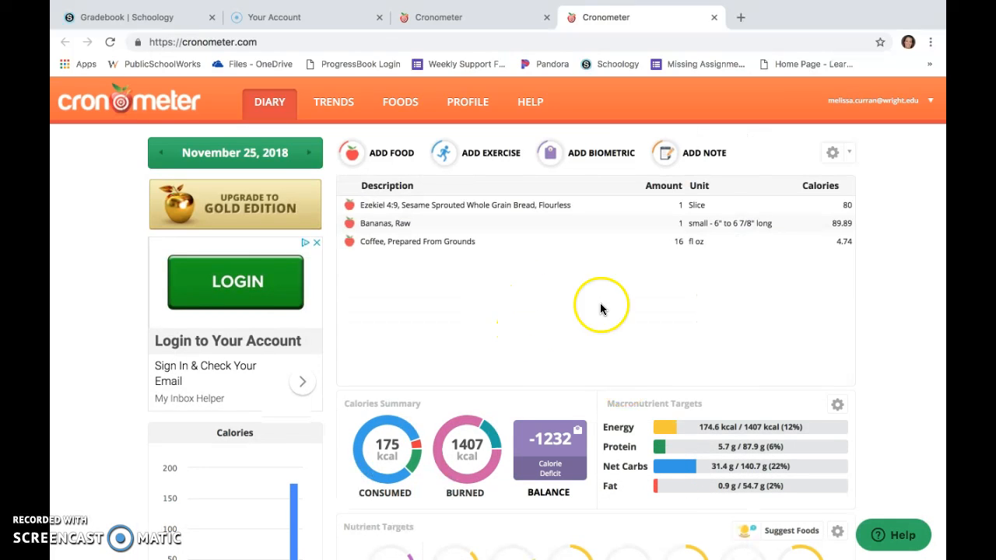
# Search for apple and add one large (3 1/4" diameter) serving of Apple, Fresh, With Skin to the diary.
pyautogui.click(393, 152)
pyautogui.write('apple')
pyautogui.click(403, 213)
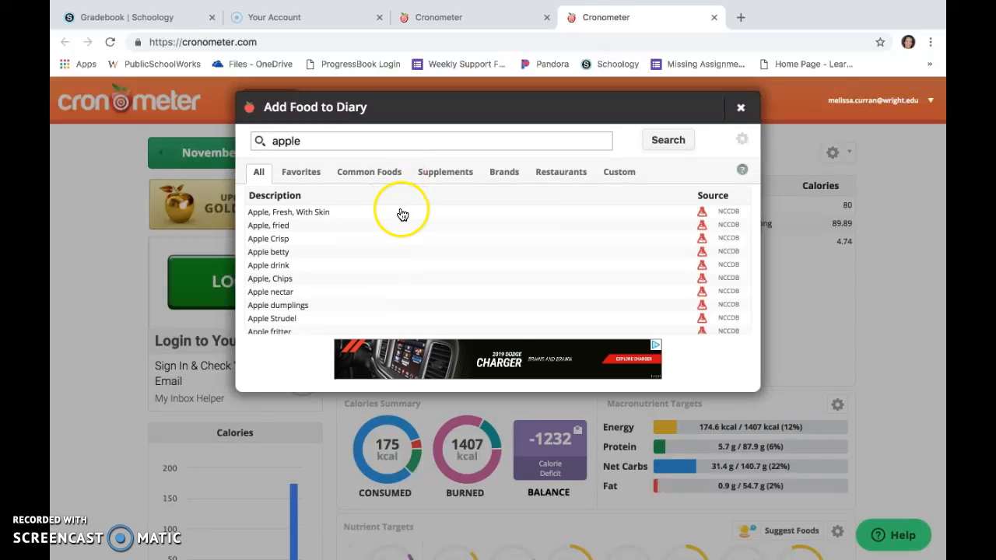
pyautogui.click(334, 215)
pyautogui.click(634, 486)
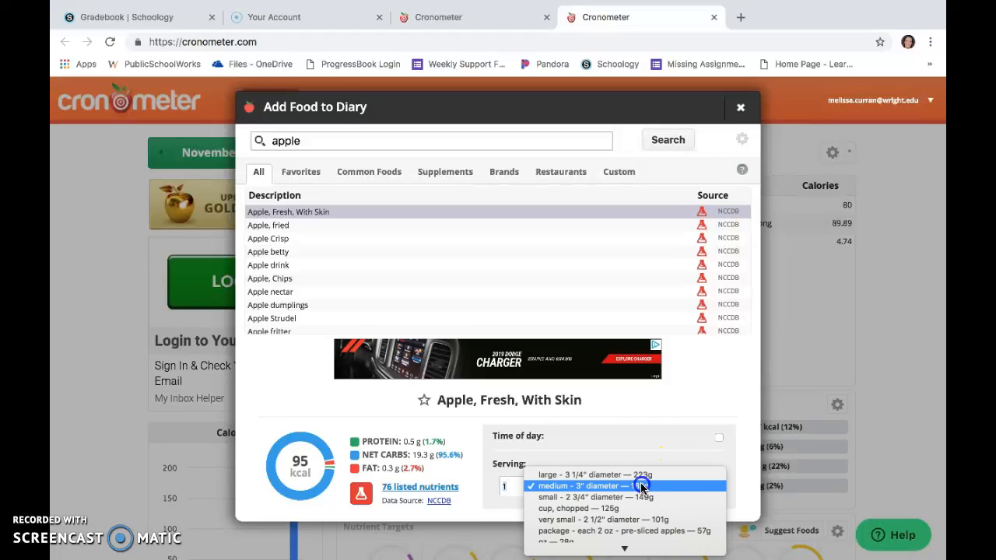
pyautogui.click(640, 475)
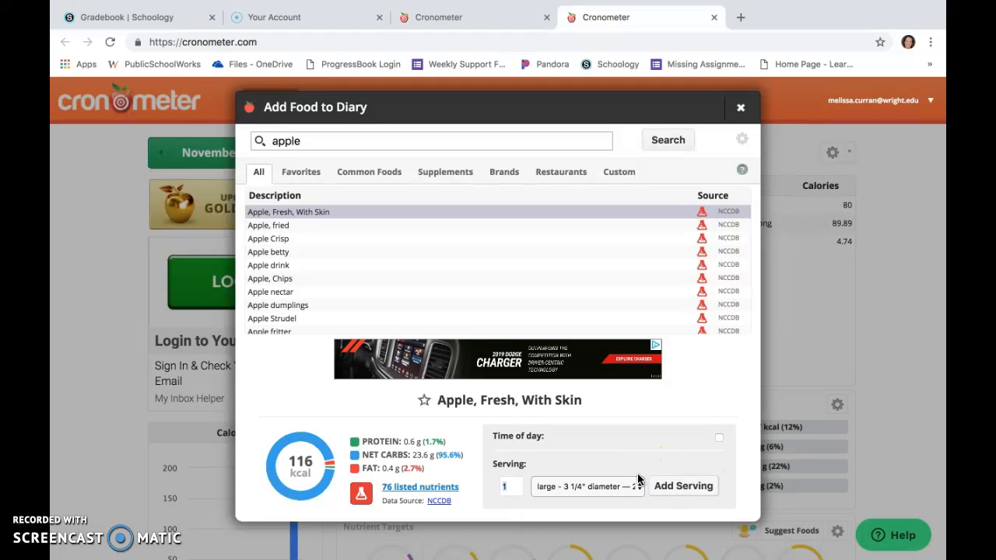
pyautogui.click(676, 486)
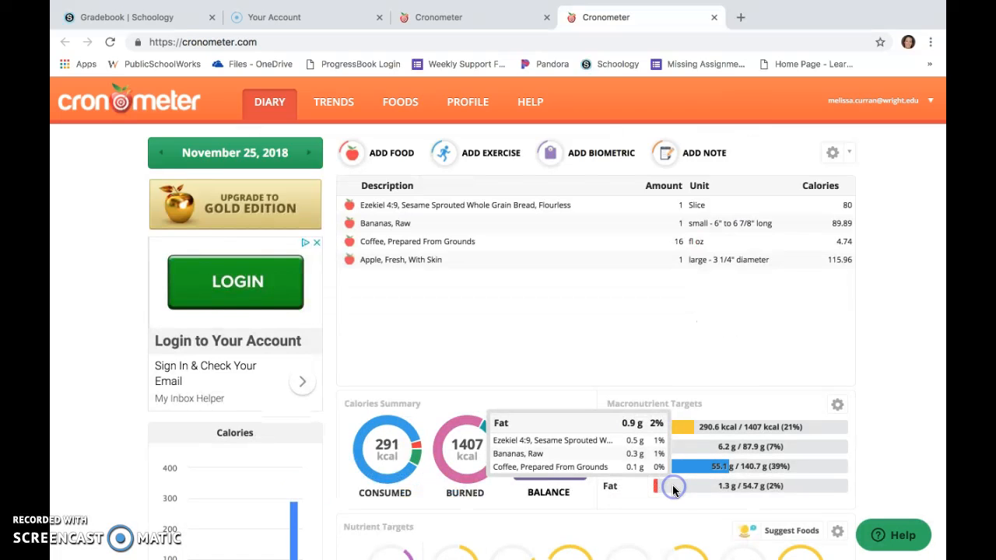
# Search for triscuits and add 6 each servings of Nabisco, Triscuit, Hint of Salt to the diary.
pyautogui.click(387, 153)
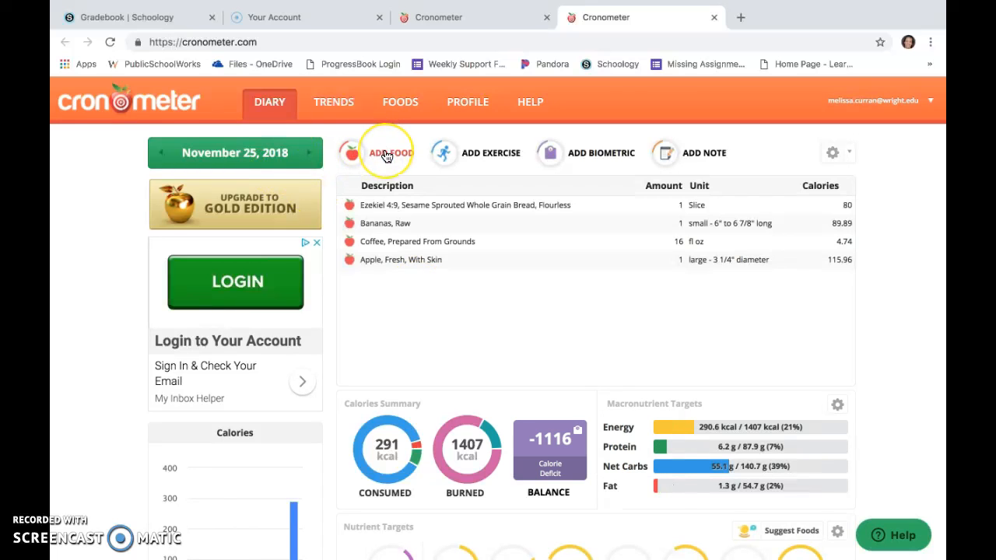
pyautogui.write('tr')
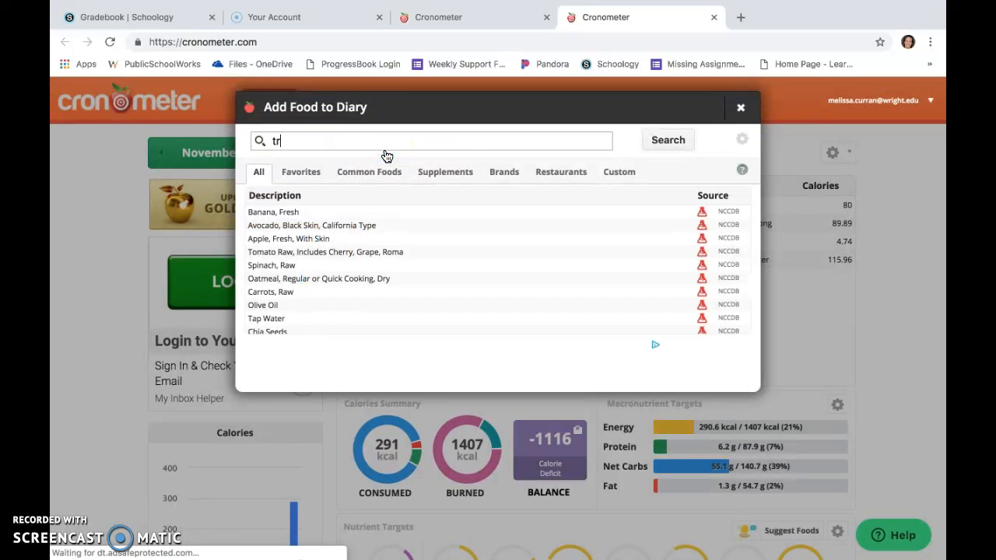
pyautogui.write('iscuits')
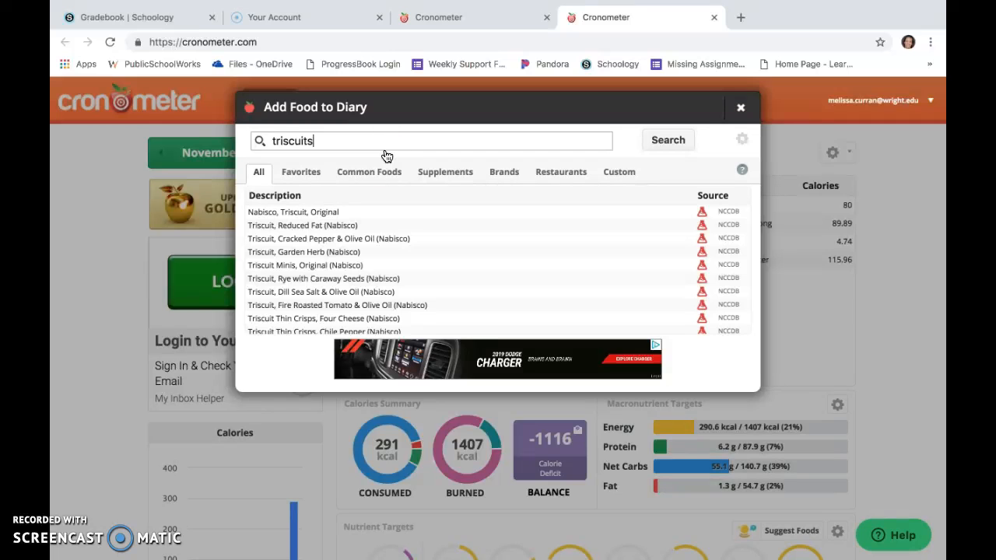
pyautogui.scroll(-1, 379, 224)
pyautogui.scroll(-5, 379, 223)
pyautogui.click(365, 260)
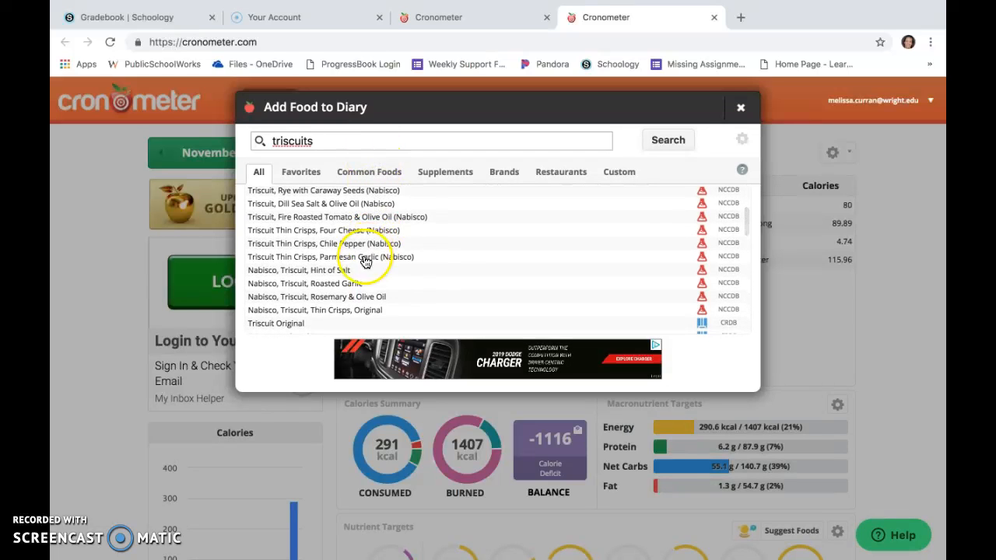
pyautogui.click(358, 270)
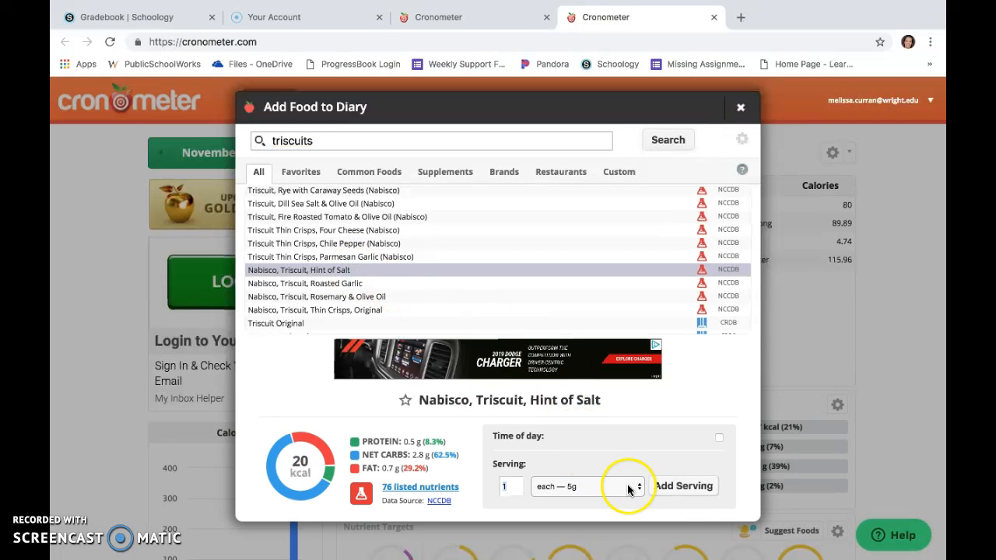
pyautogui.doubleClick(508, 486)
pyautogui.press('BackSpace')
pyautogui.write('6')
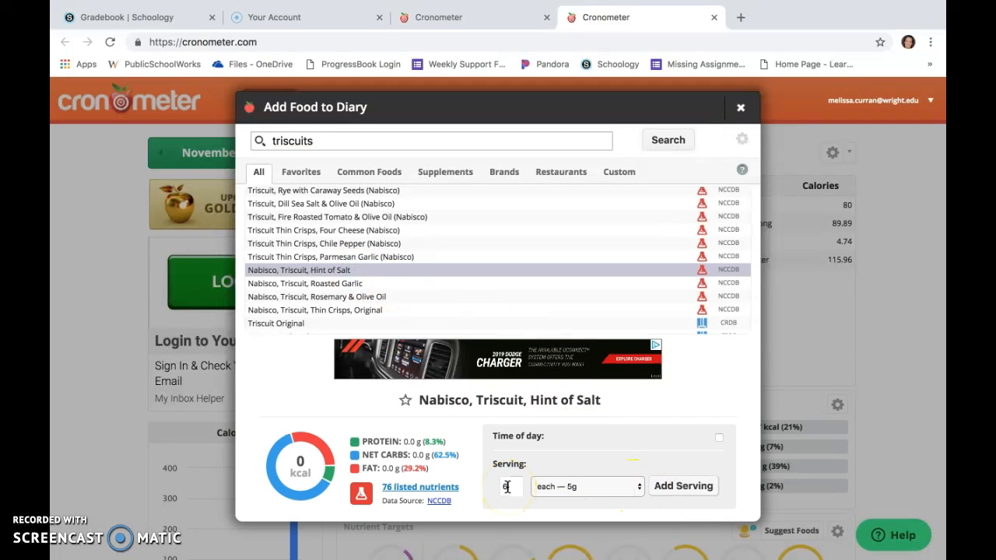
pyautogui.click(642, 489)
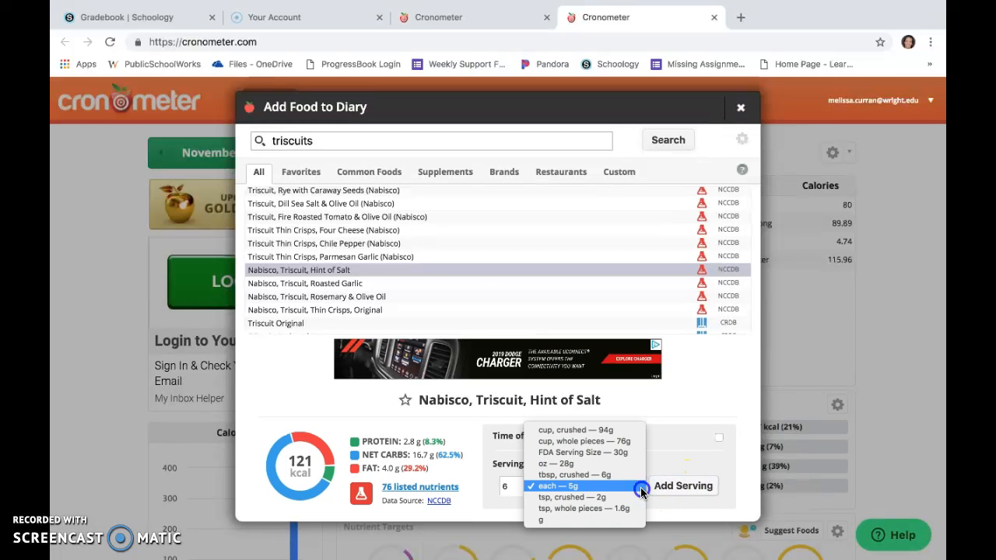
pyautogui.click(638, 486)
pyautogui.click(688, 488)
# Search for colby jack and add 6 cracker-size slices of Colby Jack cheese, reduced fat to the diary.
pyautogui.click(389, 152)
pyautogui.write('colby jack')
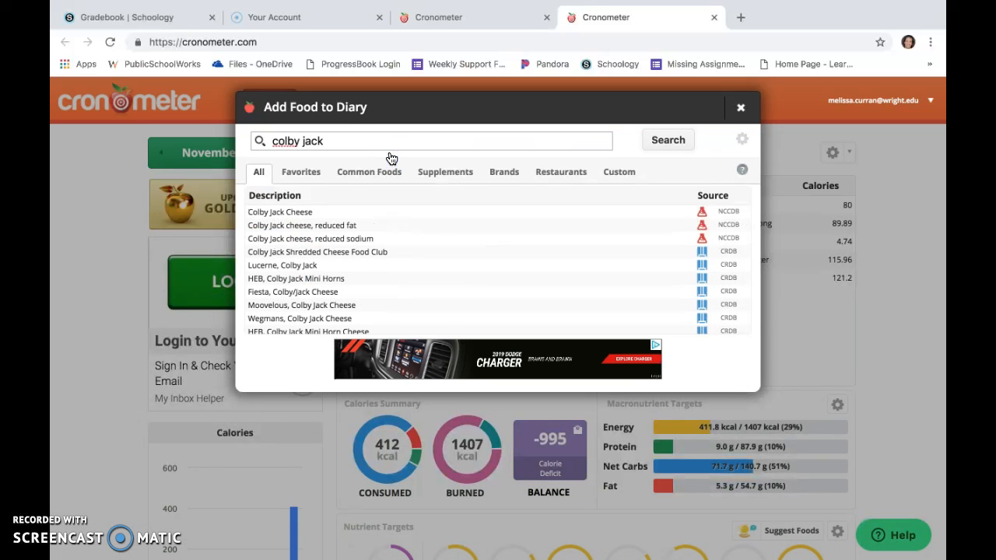
pyautogui.click(397, 226)
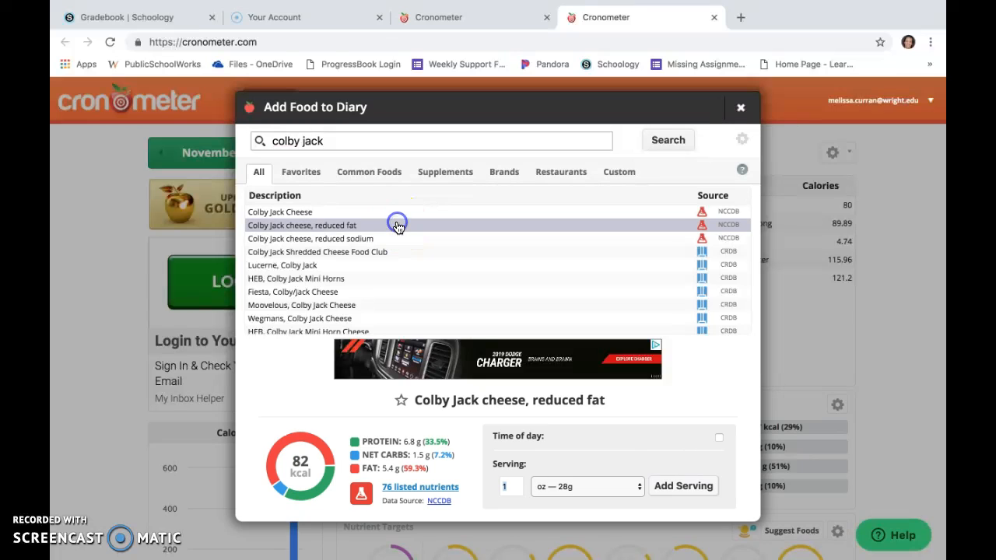
pyautogui.click(634, 489)
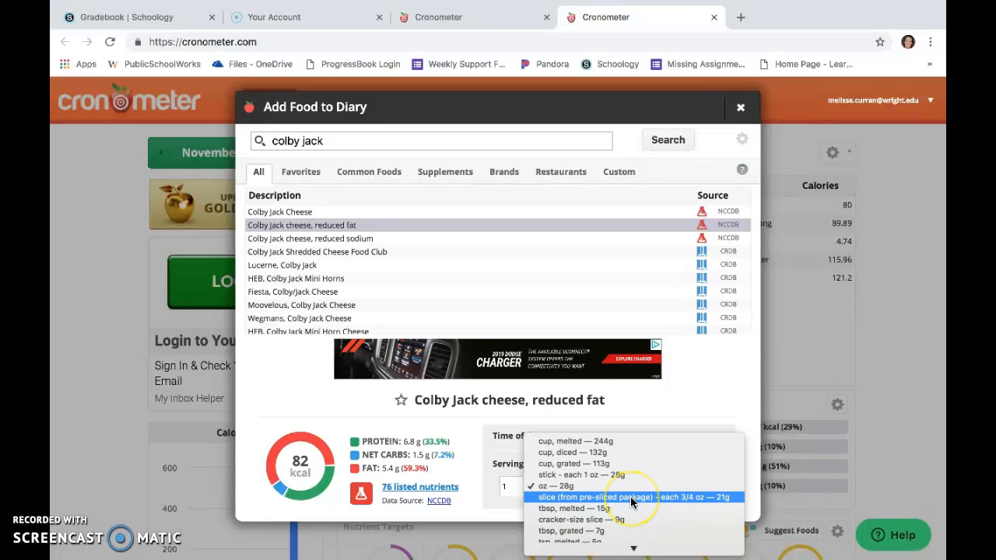
pyautogui.scroll(-2, 632, 502)
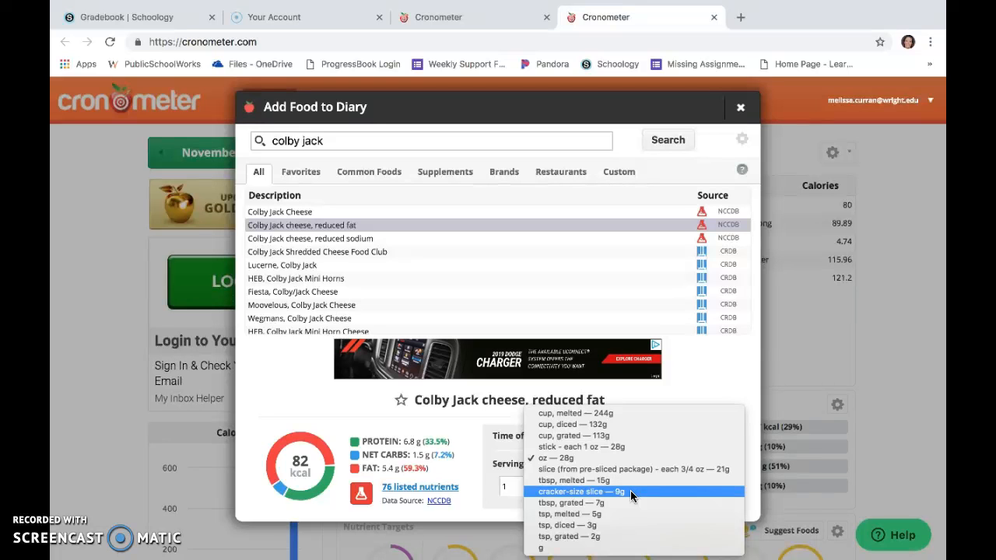
pyautogui.click(630, 492)
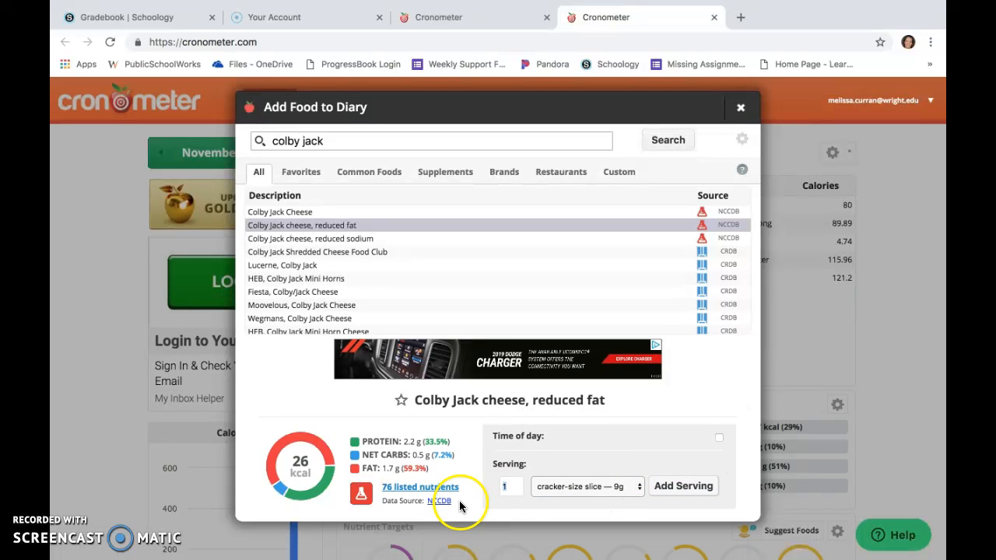
pyautogui.write('6')
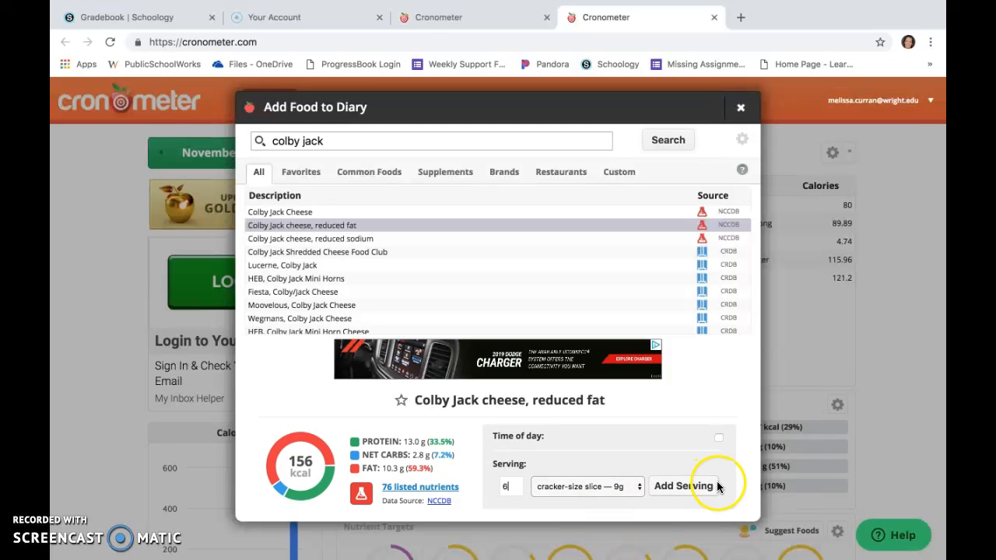
pyautogui.click(683, 486)
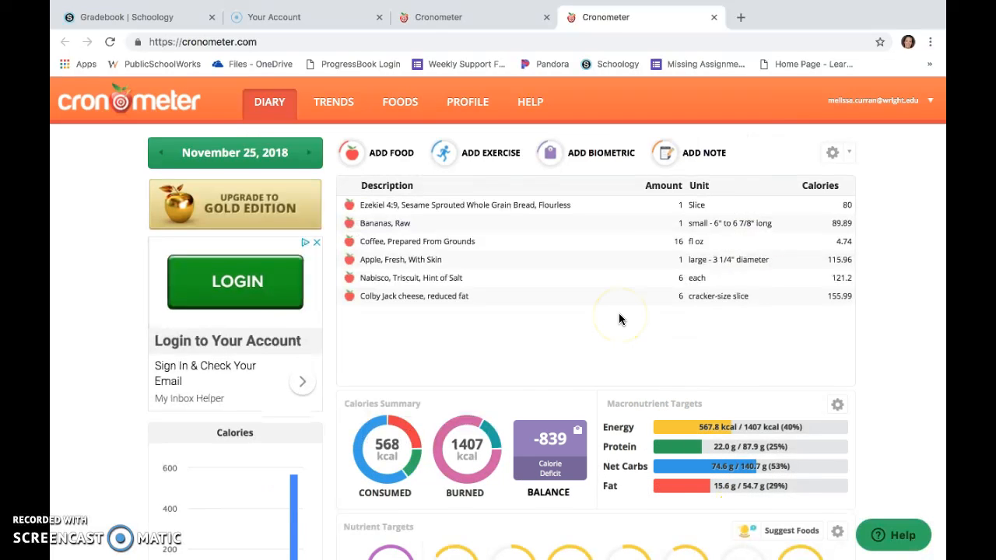
# Search for water and add 100 fl oz of Tap Water to the diary.
pyautogui.click(599, 266)
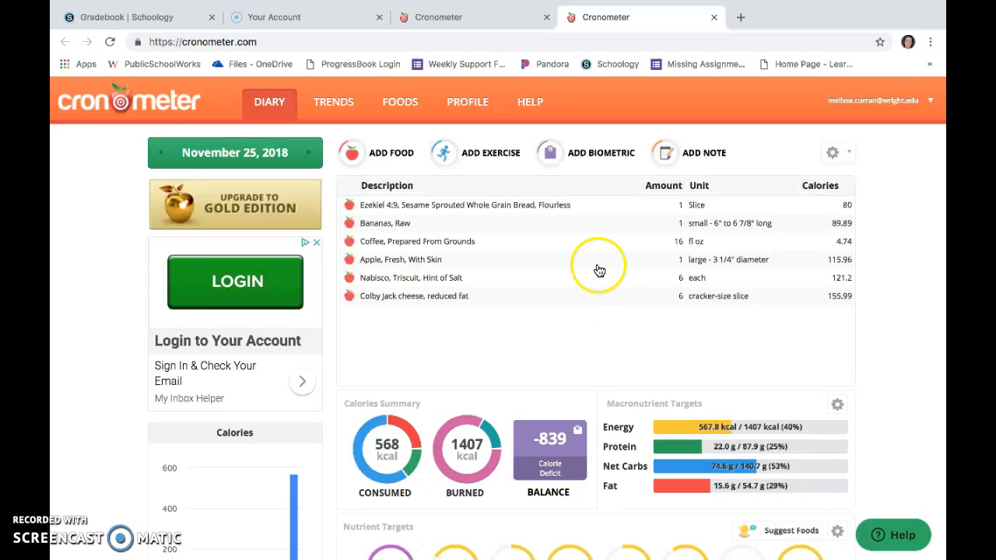
pyautogui.scroll(-1, 510, 333)
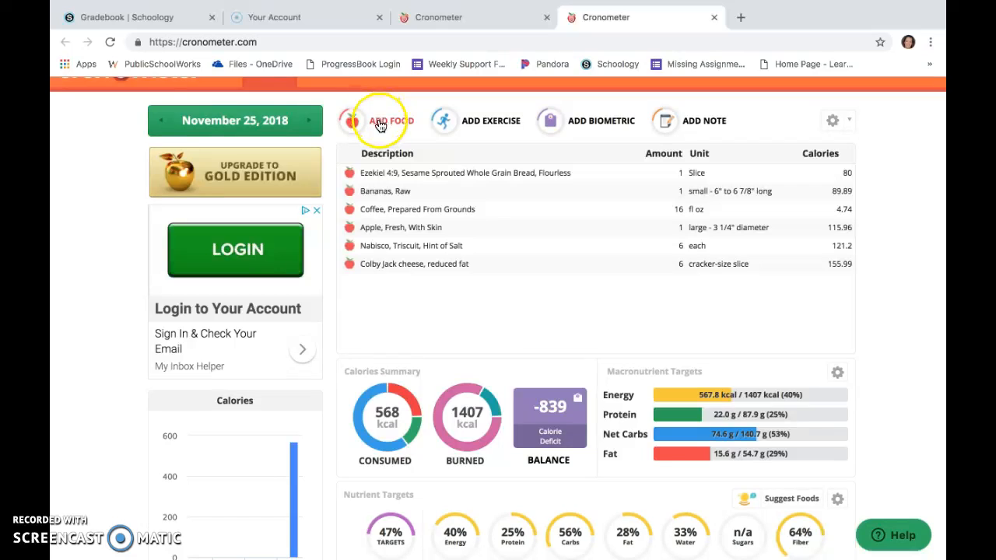
pyautogui.scroll(-5, 456, 302)
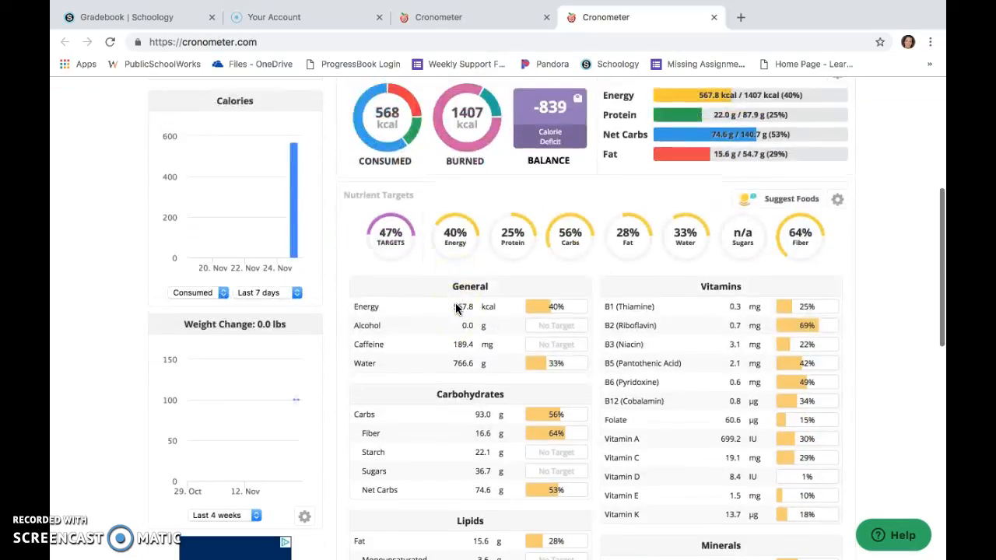
pyautogui.scroll(5, 456, 299)
pyautogui.click(385, 156)
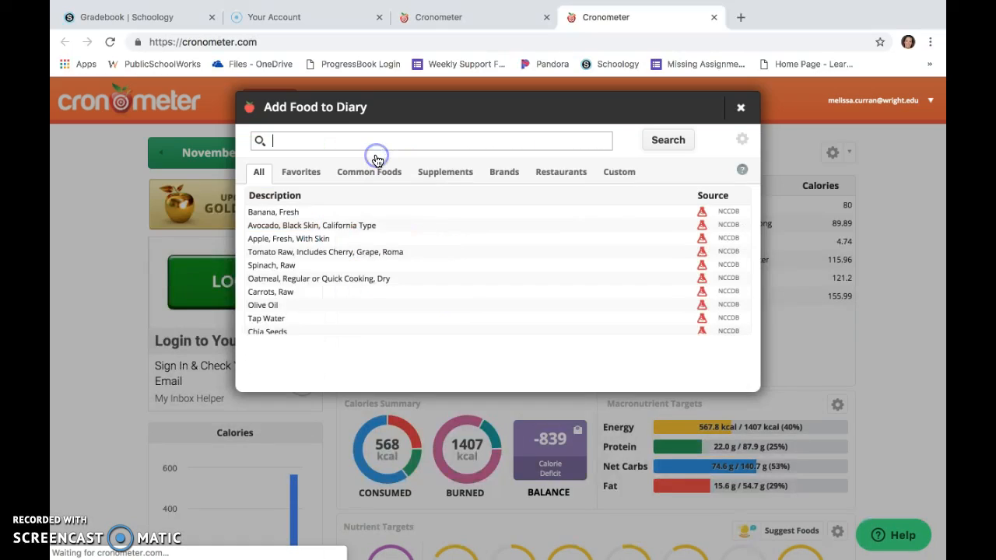
pyautogui.write('water')
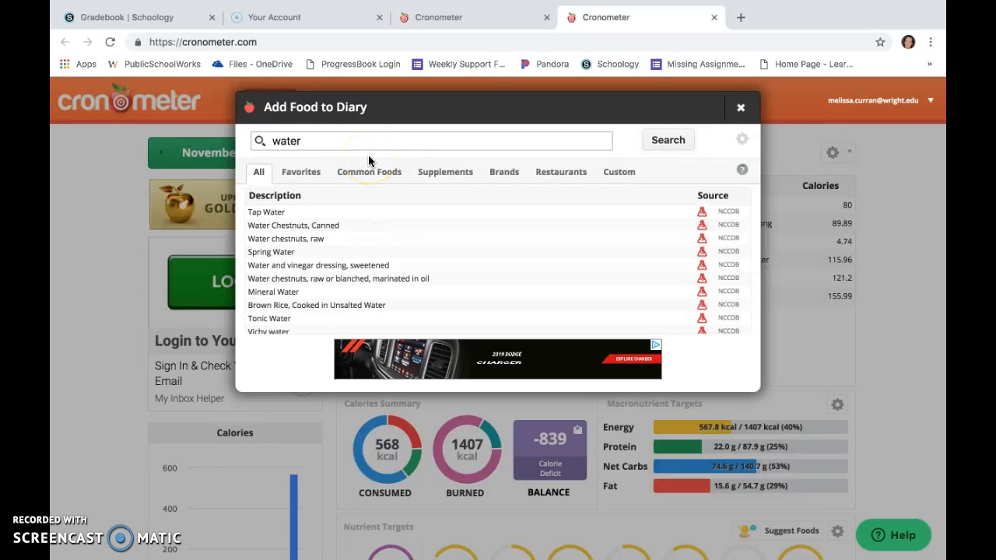
pyautogui.click(366, 212)
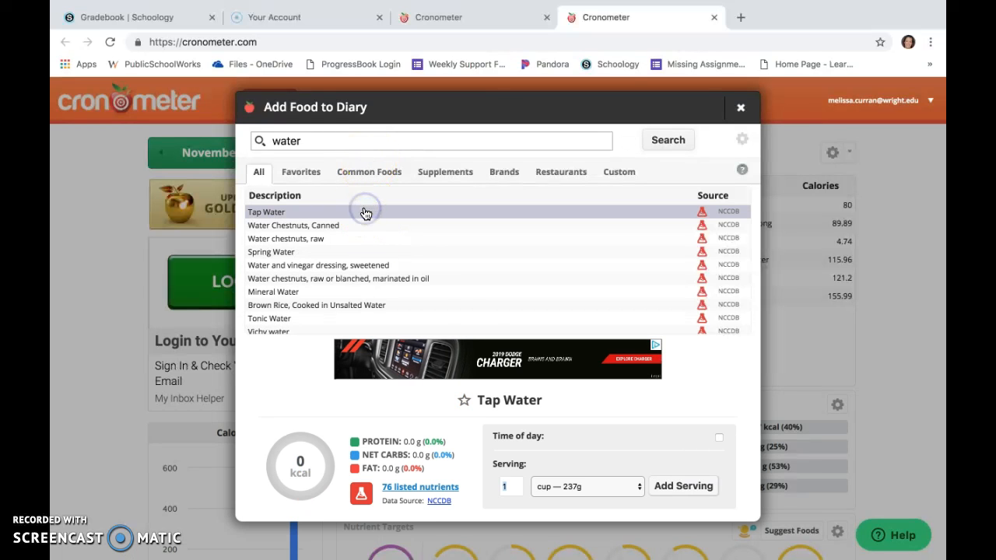
pyautogui.click(635, 485)
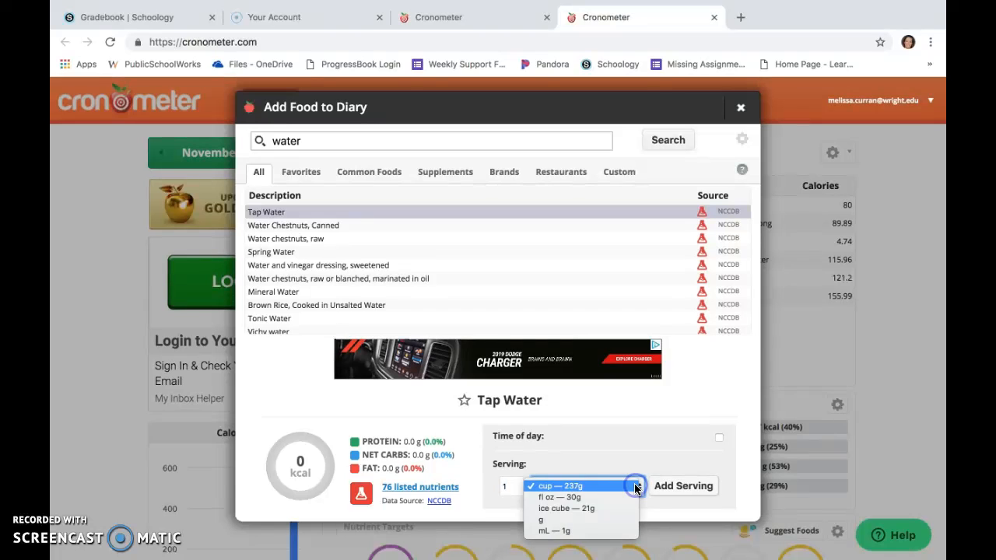
pyautogui.click(633, 498)
pyautogui.click(509, 487)
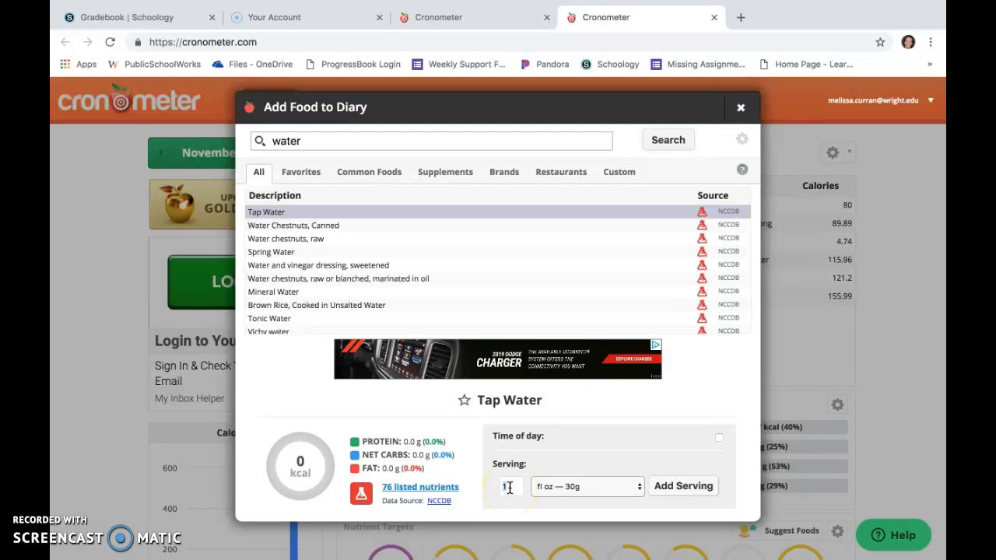
pyautogui.click(697, 490)
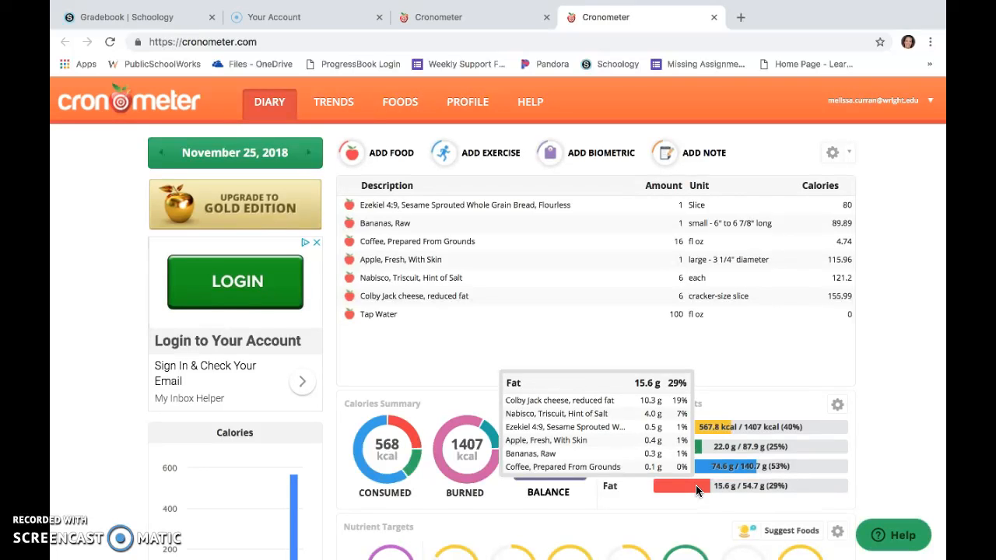
# Search for beef enchilada and add one 6" long, 6" diameter tortilla rolled serving of Beef enchiladas, with beans and cheese.
pyautogui.click(394, 155)
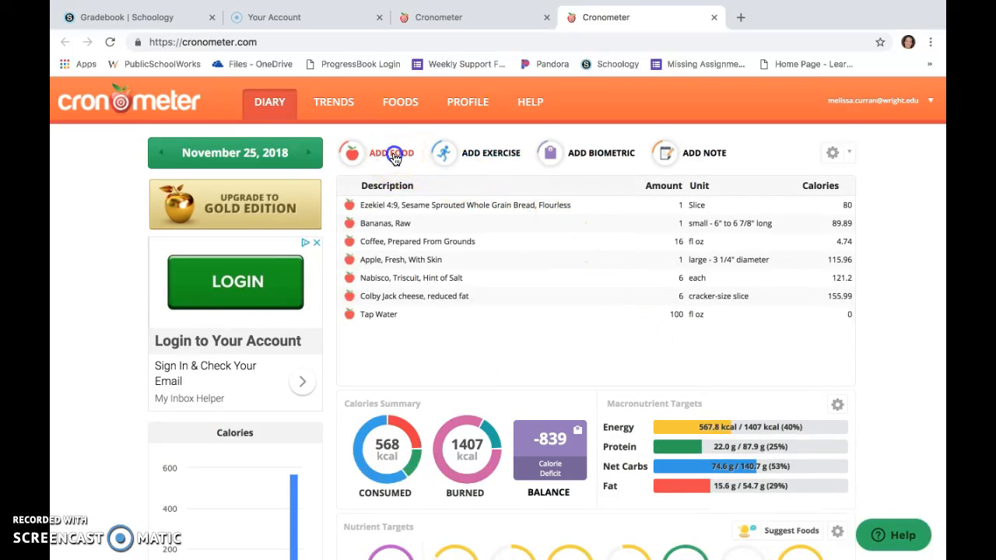
pyautogui.write('beef enchilada')
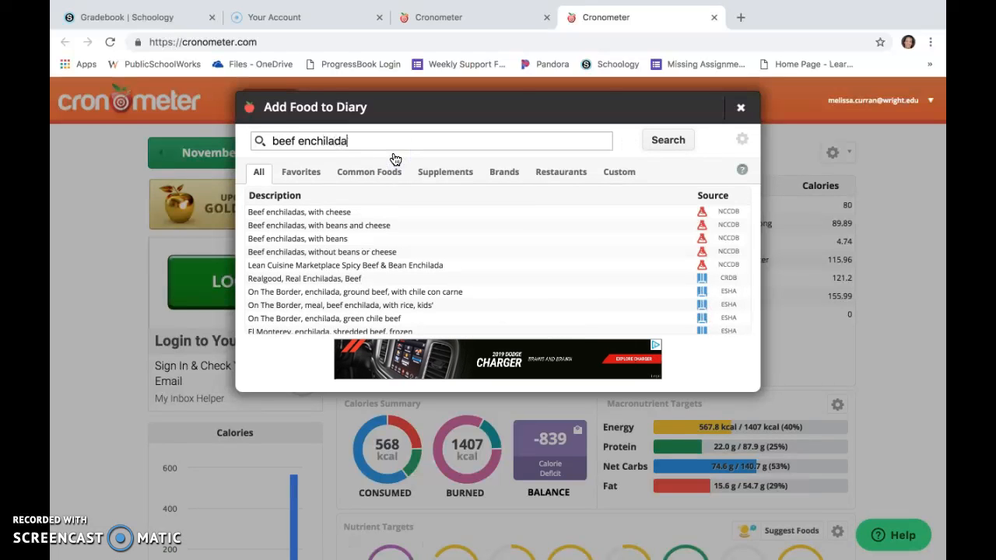
pyautogui.click(313, 213)
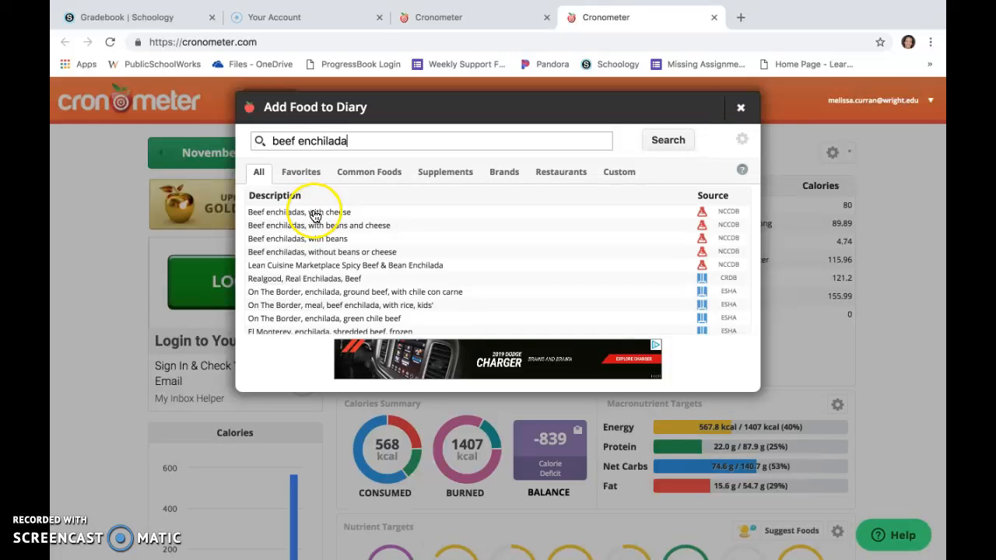
pyautogui.scroll(-5, 333, 243)
pyautogui.scroll(-2, 335, 247)
pyautogui.scroll(4, 335, 247)
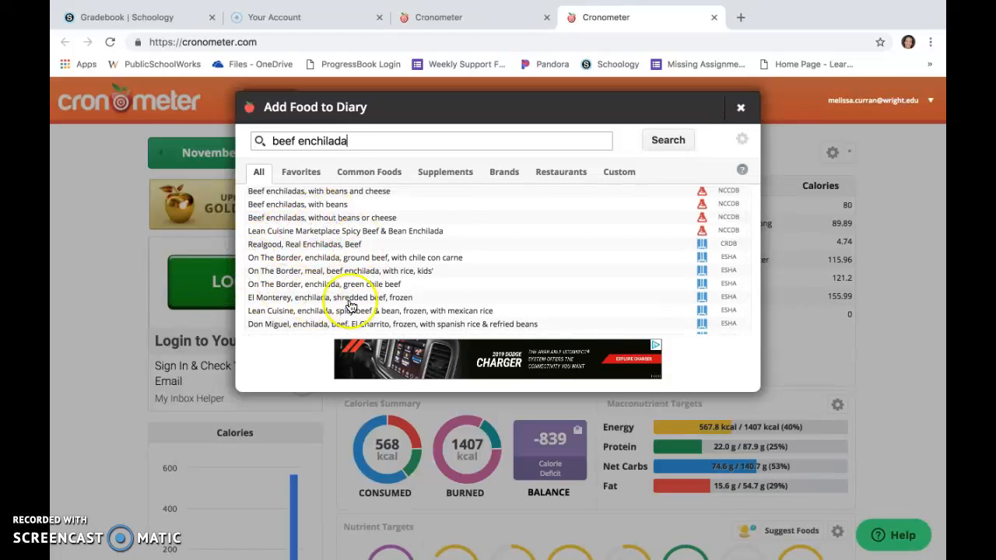
pyautogui.scroll(2, 311, 259)
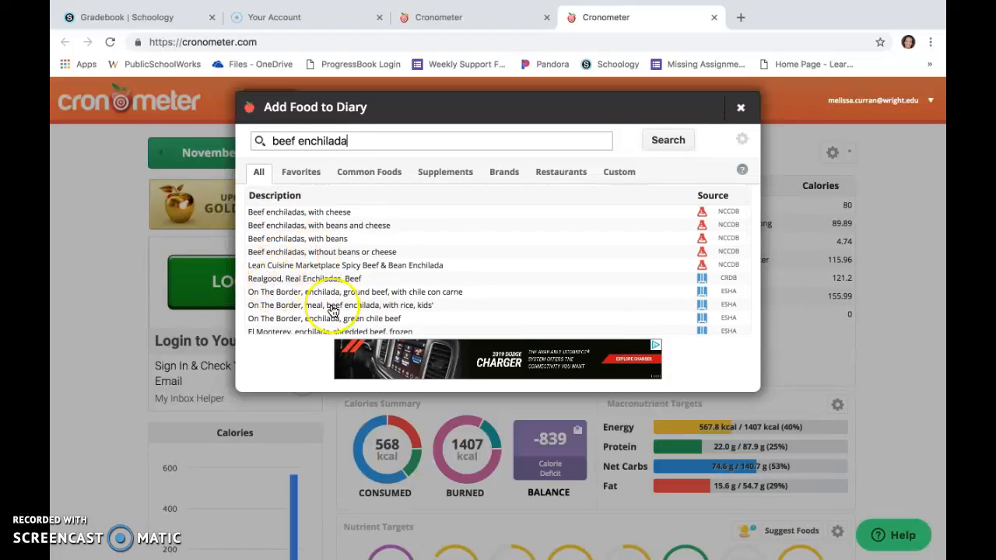
pyautogui.click(330, 225)
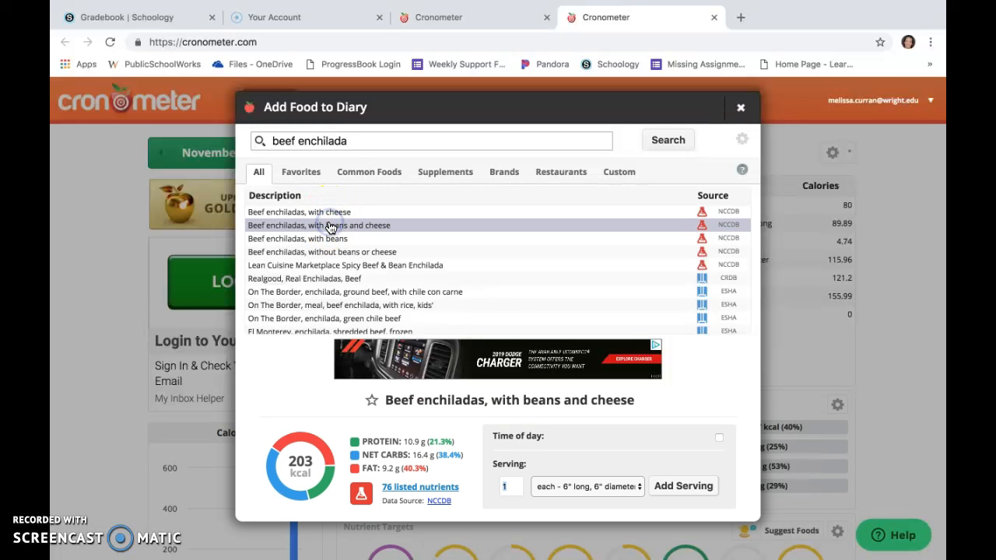
pyautogui.click(641, 487)
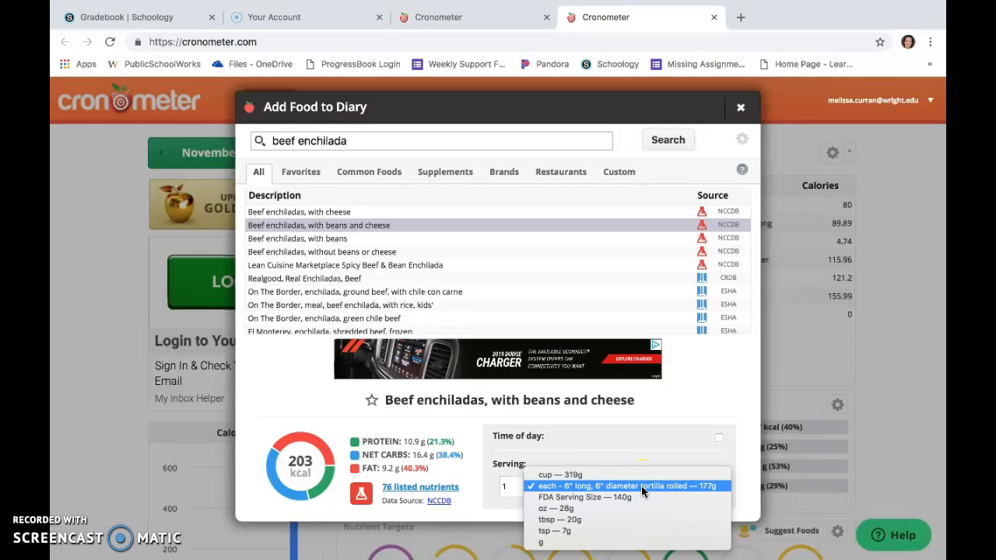
pyautogui.click(623, 489)
pyautogui.click(693, 485)
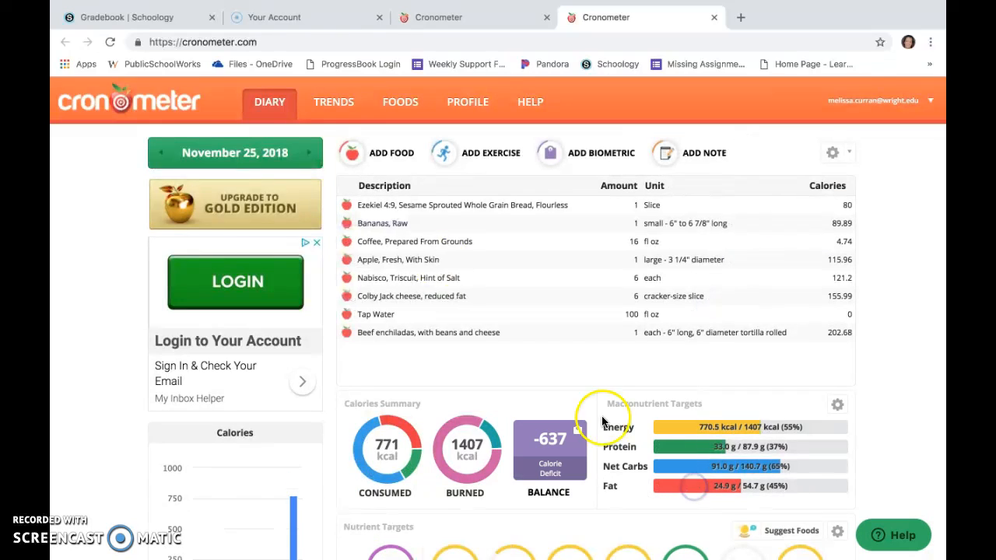
# Search for guacamole and add 0.5 cup of Guacamole to the diary.
pyautogui.click(352, 150)
pyautogui.write('guacamole')
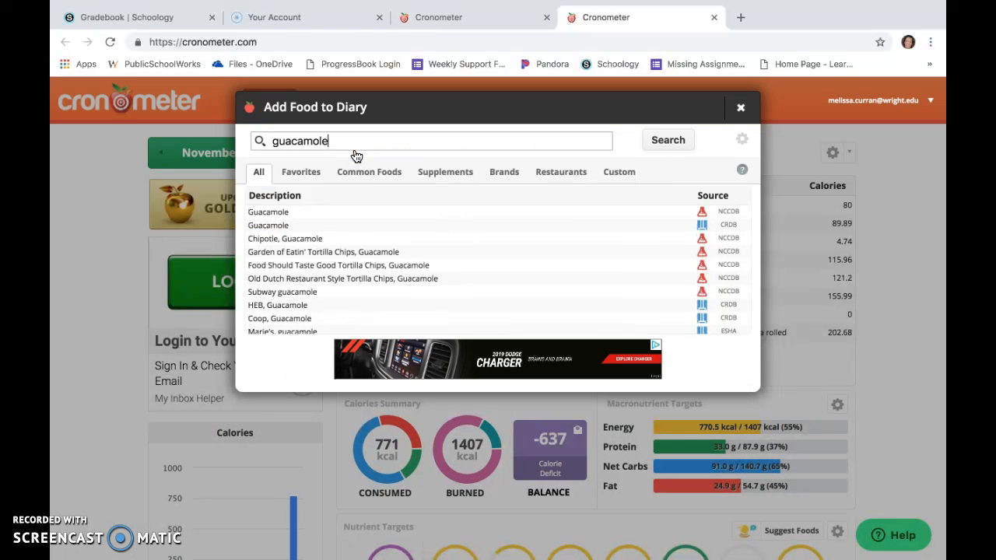
pyautogui.click(271, 215)
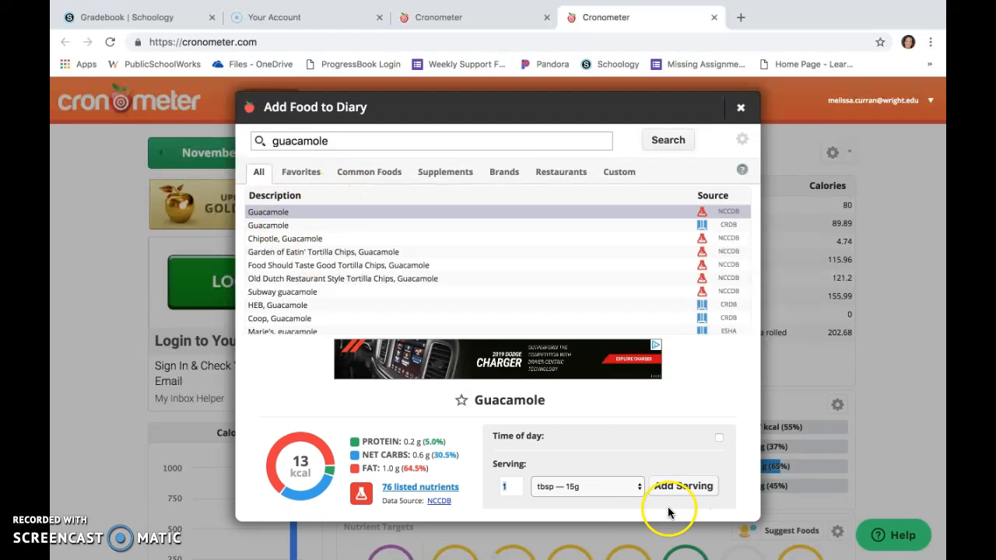
pyautogui.click(639, 487)
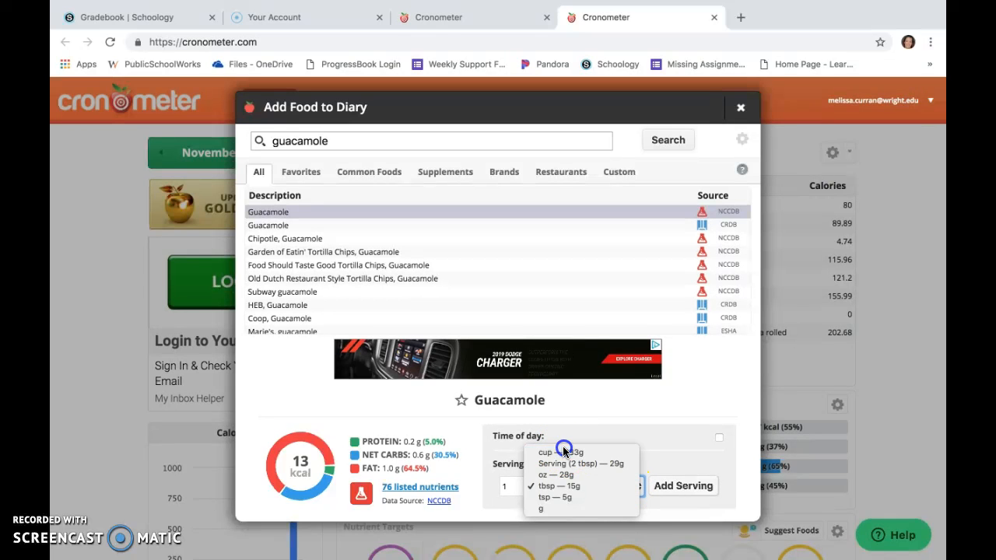
pyautogui.click(564, 453)
pyautogui.click(508, 489)
pyautogui.press('BackSpace')
pyautogui.click(698, 489)
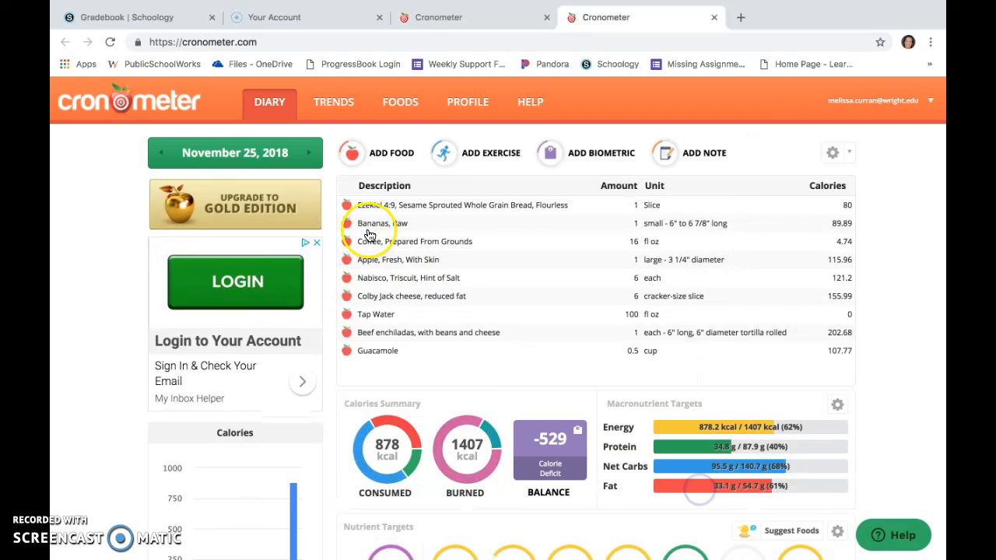
# Search for spanish rice and add 2 servings of 1/4 cup of Zatarain's, Spanish Rice to the diary.
pyautogui.click(361, 150)
pyautogui.write('s')
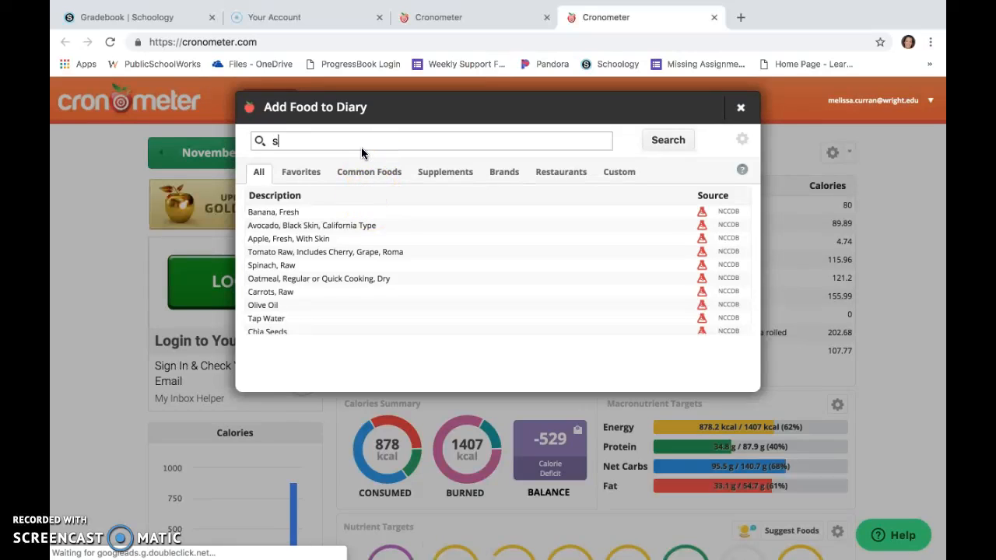
pyautogui.write('panish rice')
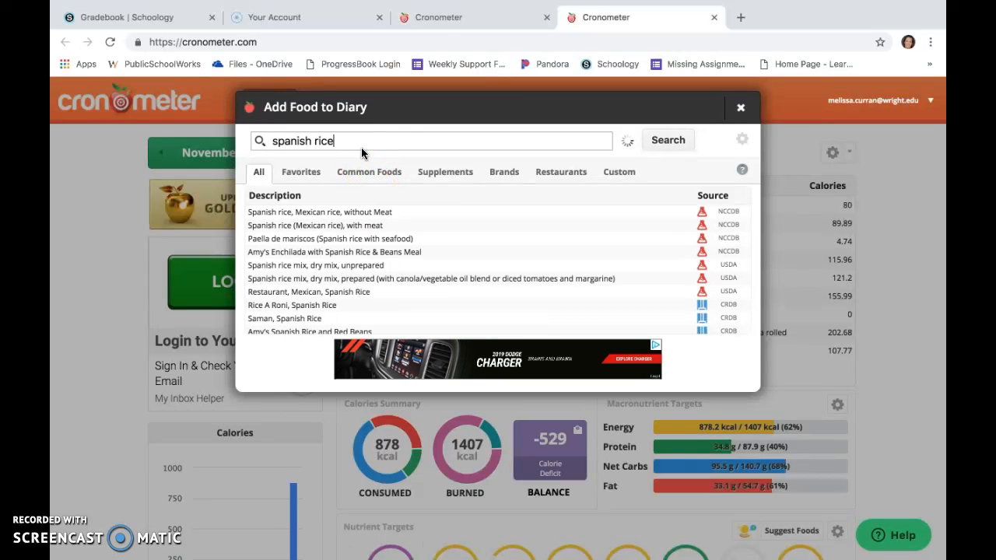
pyautogui.click(363, 212)
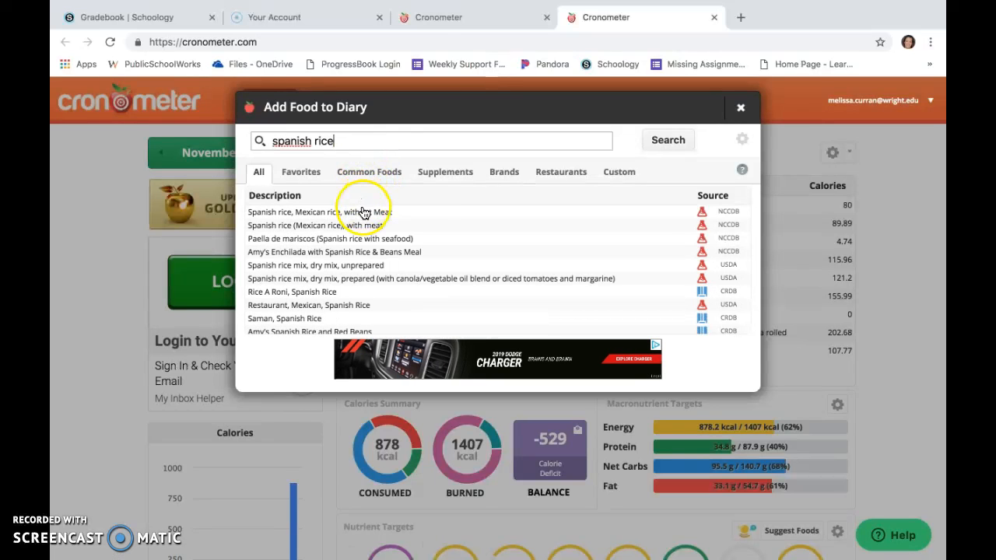
pyautogui.scroll(-3, 380, 261)
pyautogui.scroll(-3, 381, 261)
pyautogui.scroll(-2, 381, 261)
pyautogui.scroll(-3, 380, 261)
pyautogui.scroll(-5, 381, 261)
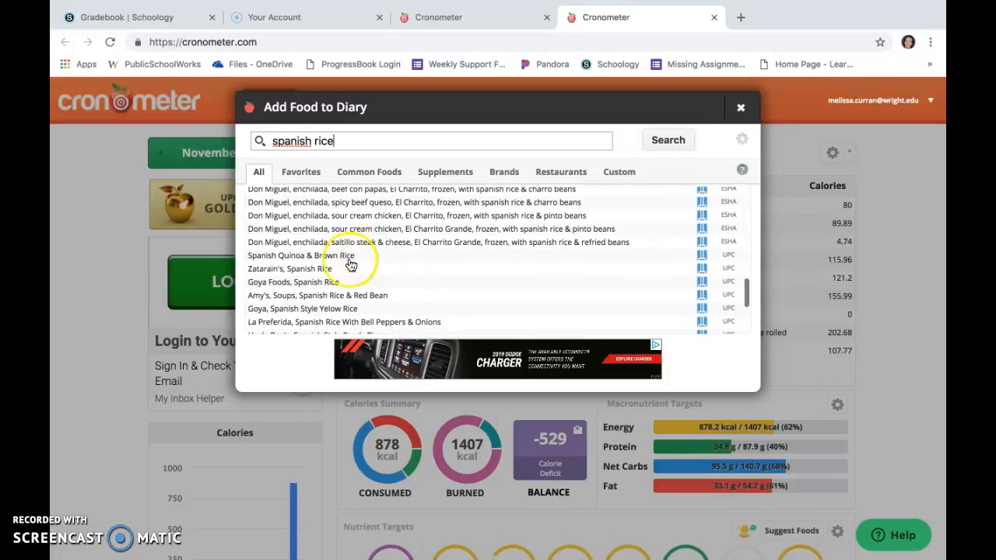
pyautogui.click(290, 270)
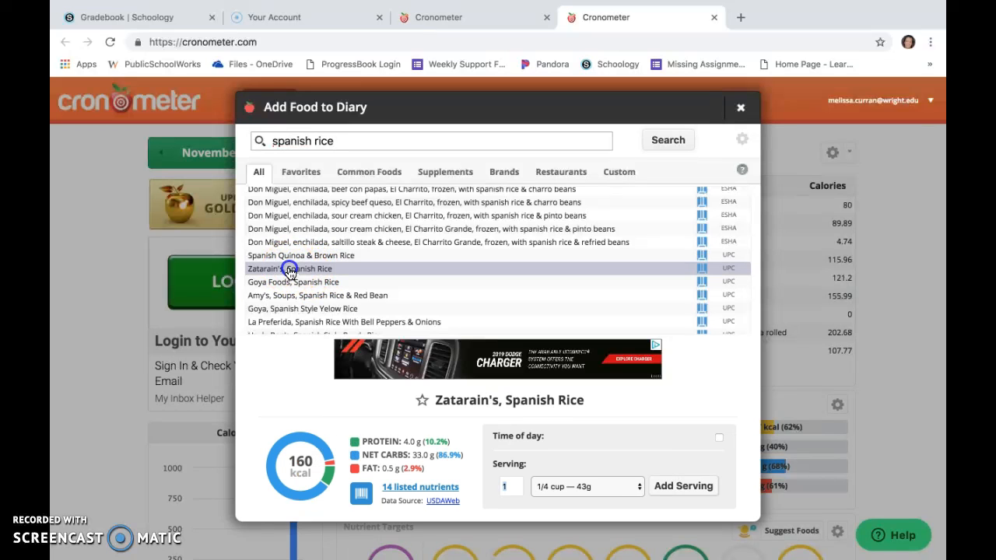
pyautogui.click(638, 488)
pyautogui.click(635, 487)
pyautogui.click(509, 487)
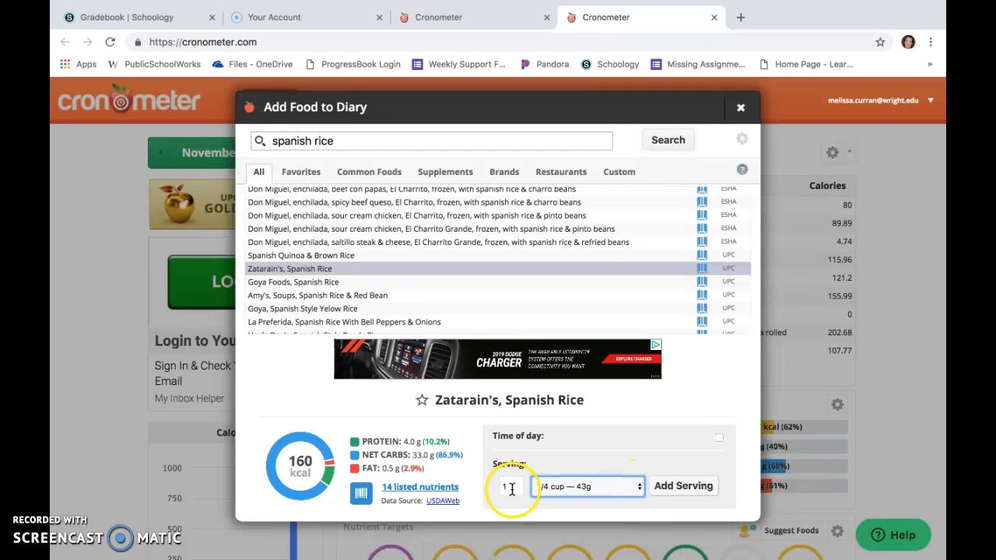
pyautogui.press('BackSpace')
pyautogui.write('2')
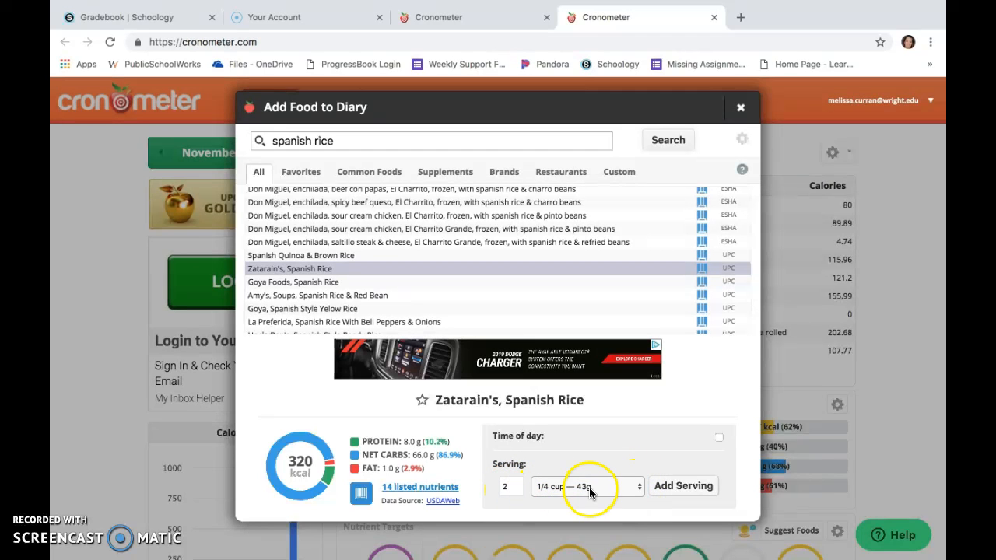
pyautogui.click(674, 486)
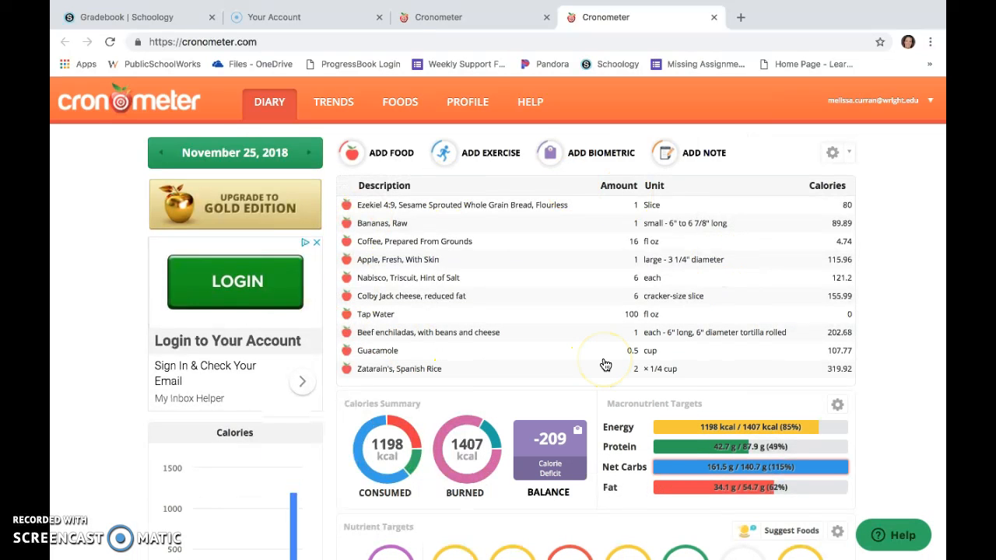
# Log 30 minutes of walking, 3.5 mph, level, brisk, firm surface, walking for exercise to the diary.
pyautogui.click(480, 159)
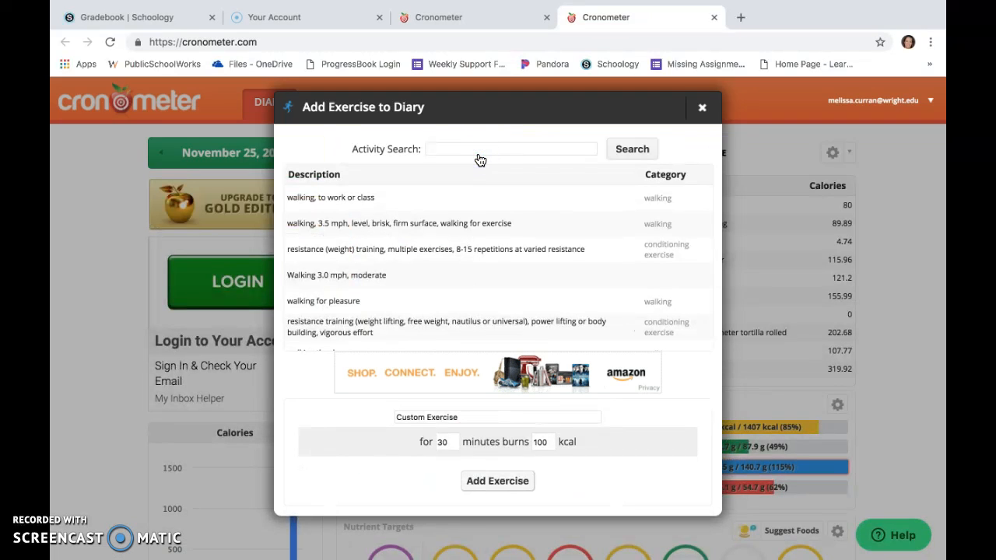
pyautogui.click(433, 227)
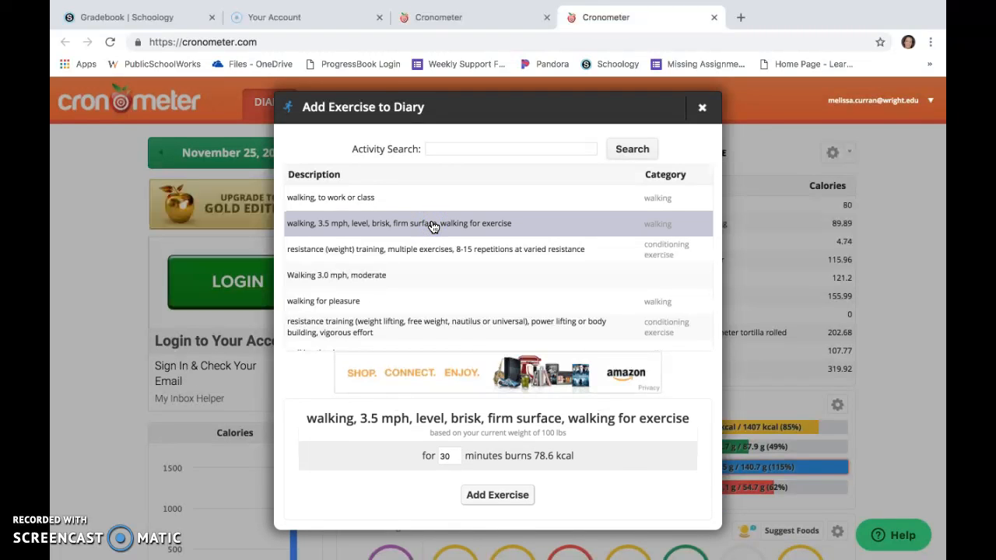
pyautogui.click(508, 499)
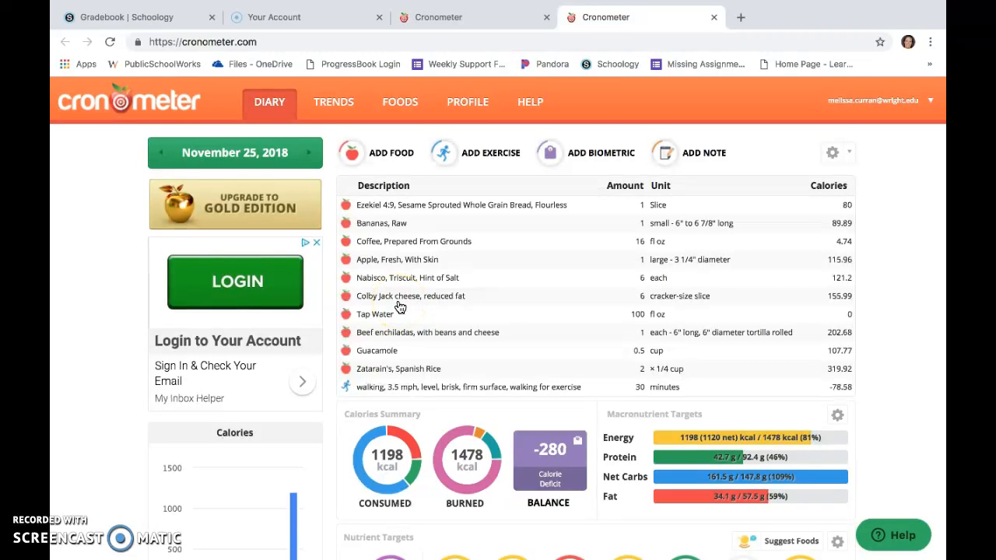
# Scroll through the nutrient targets to examine each nutrient's percentage and the foods contributing to sodium.
pyautogui.scroll(-1, 398, 308)
pyautogui.click(455, 232)
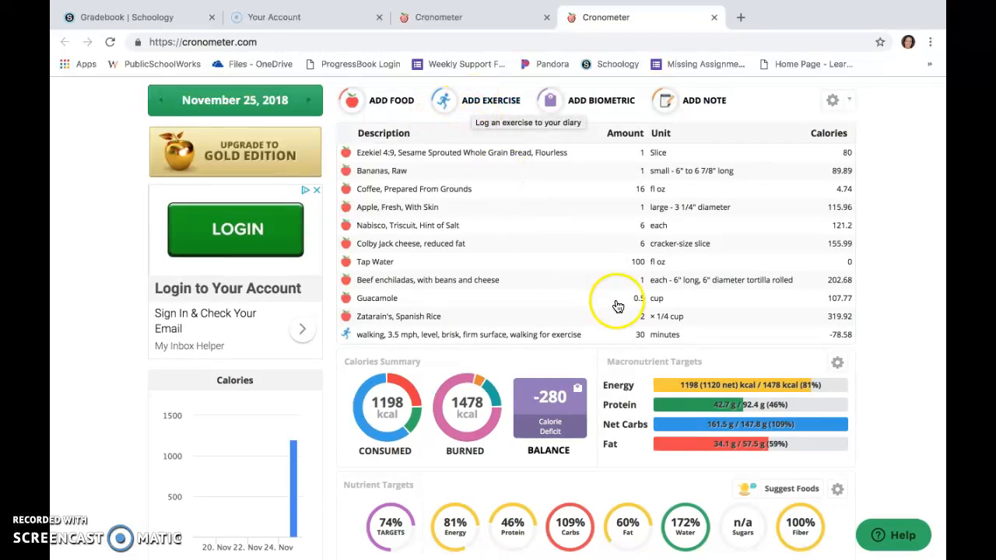
pyautogui.scroll(-2, 494, 251)
pyautogui.scroll(-4, 494, 254)
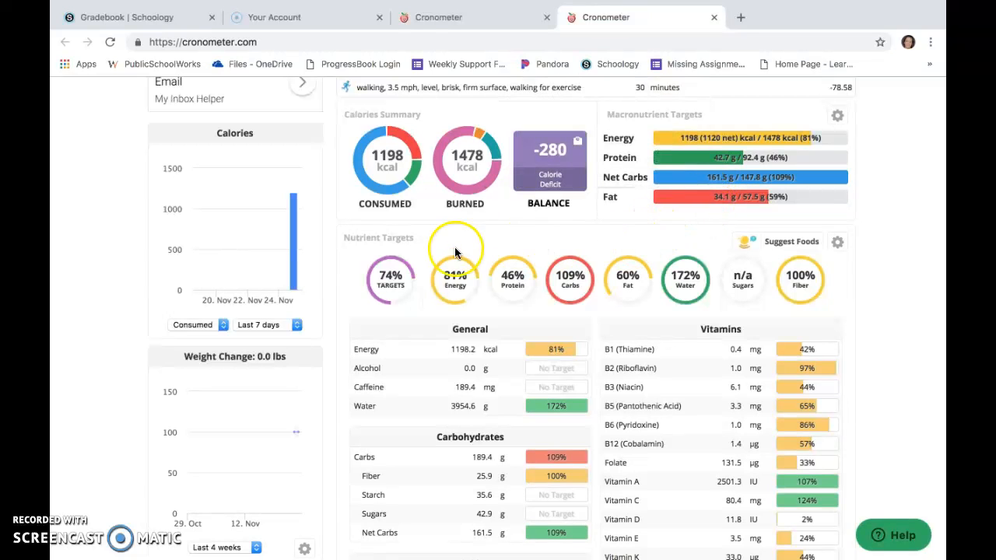
pyautogui.scroll(-1, 685, 303)
pyautogui.scroll(-3, 686, 301)
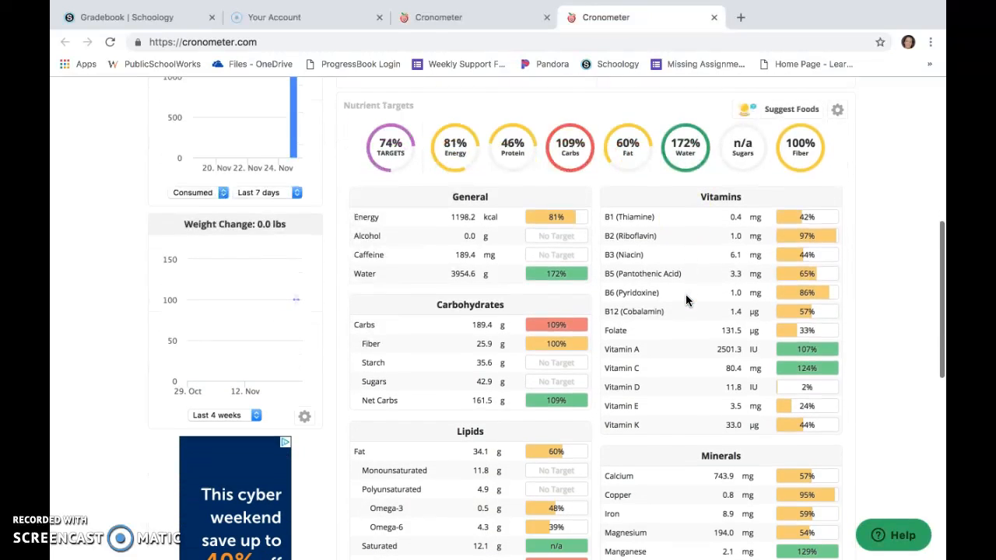
pyautogui.scroll(-3, 687, 301)
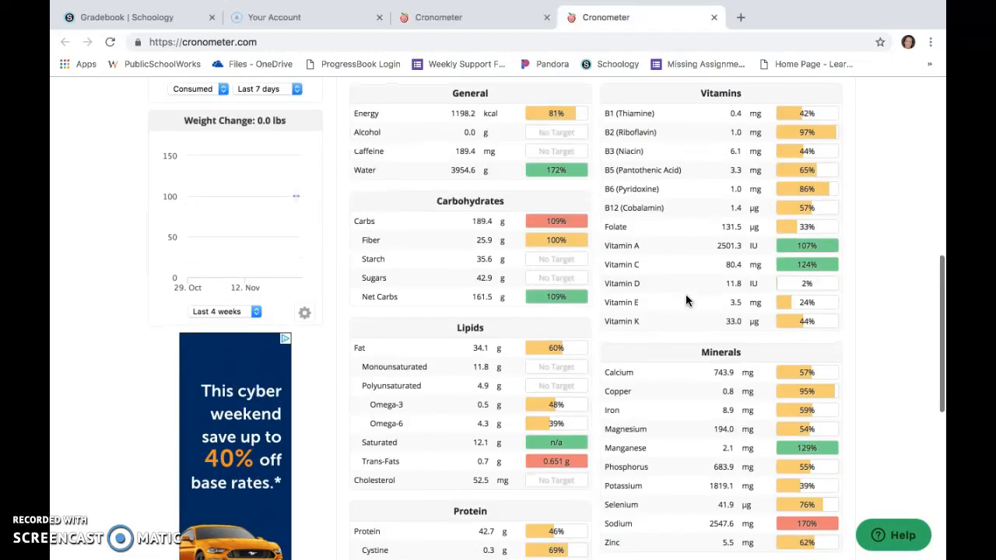
pyautogui.scroll(-5, 686, 301)
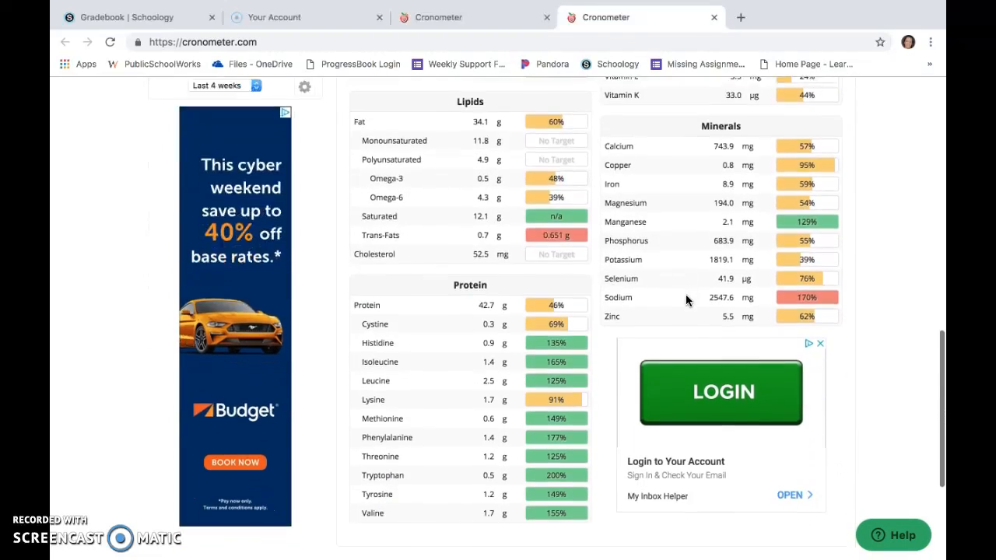
pyautogui.scroll(5, 686, 301)
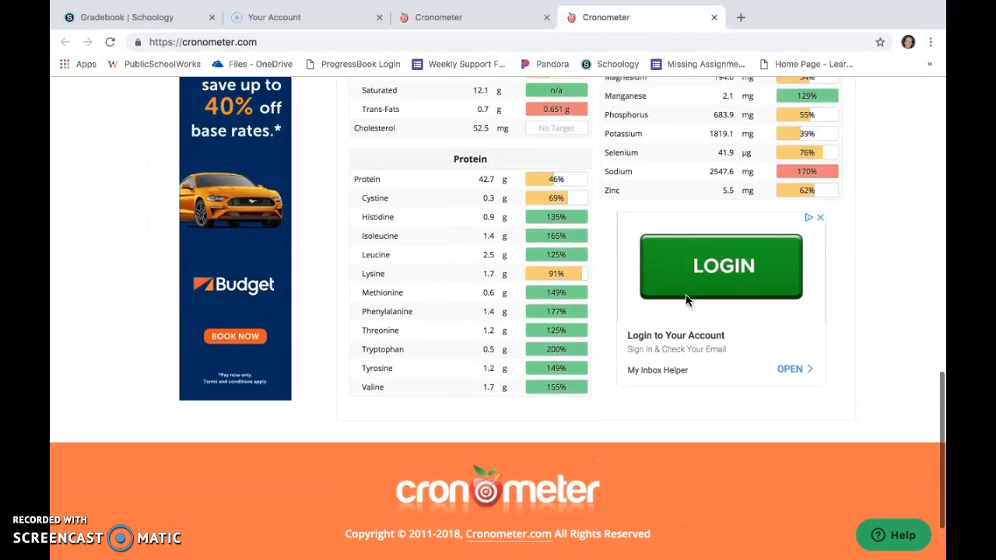
pyautogui.moveTo(809, 375)
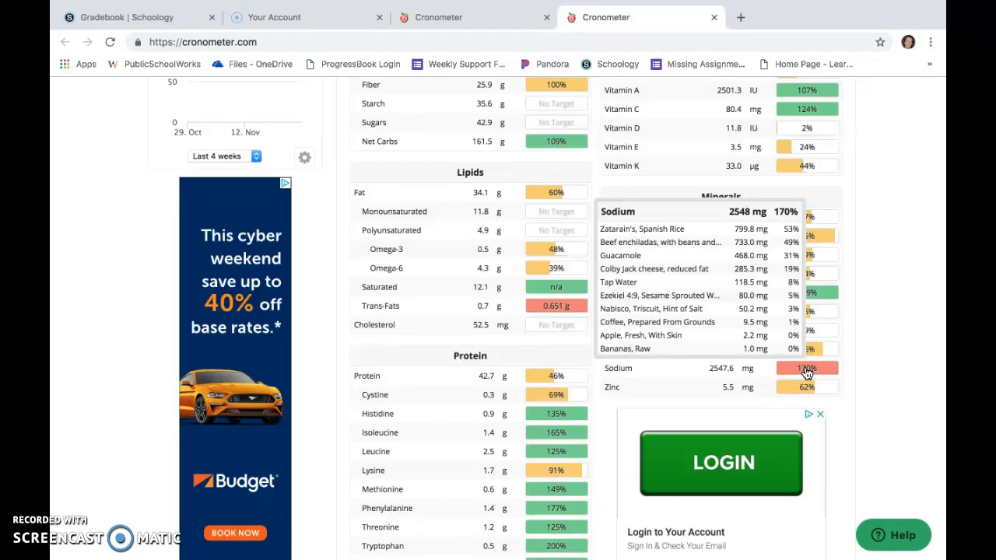
pyautogui.scroll(10, 807, 373)
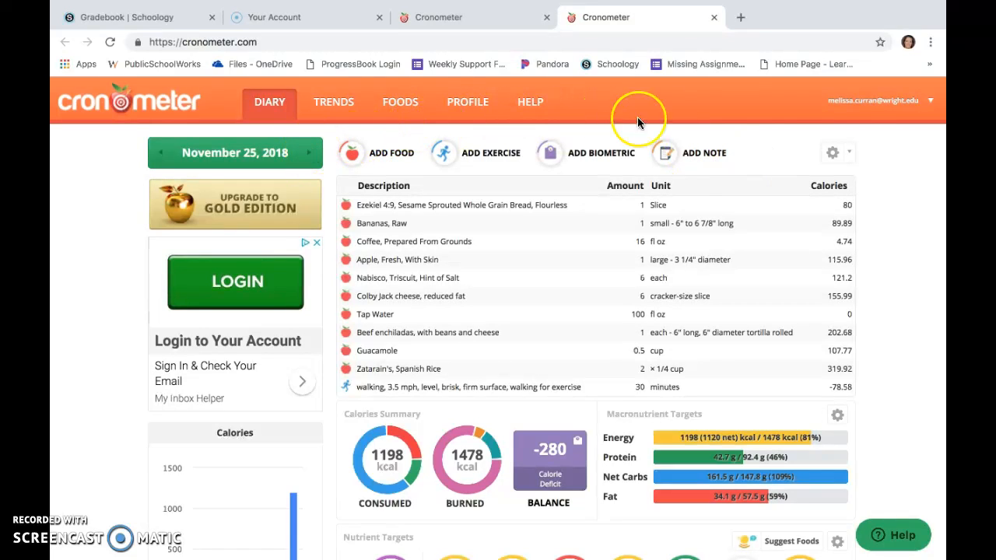
# Open the print preview of the diary page and cancel without printing.
pyautogui.click(277, 120)
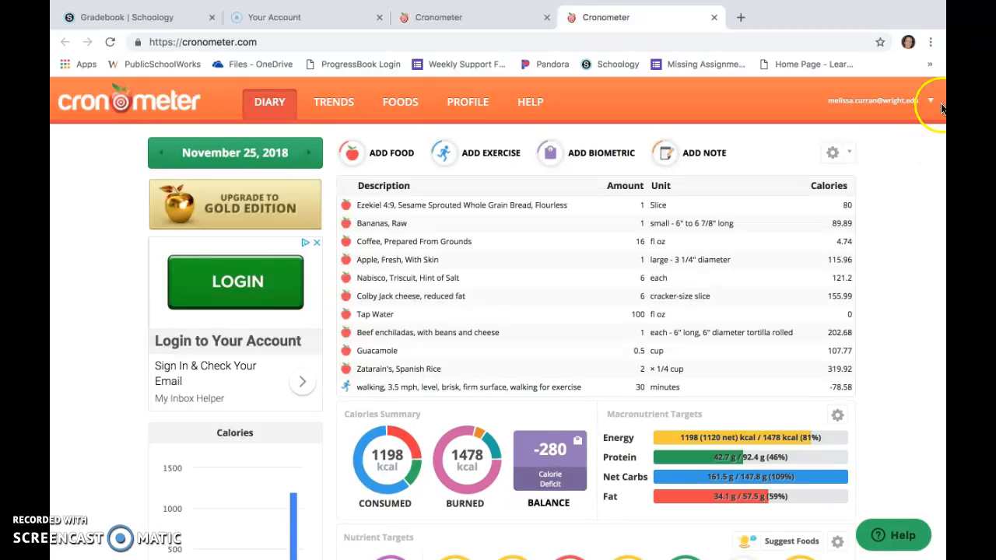
pyautogui.click(930, 42)
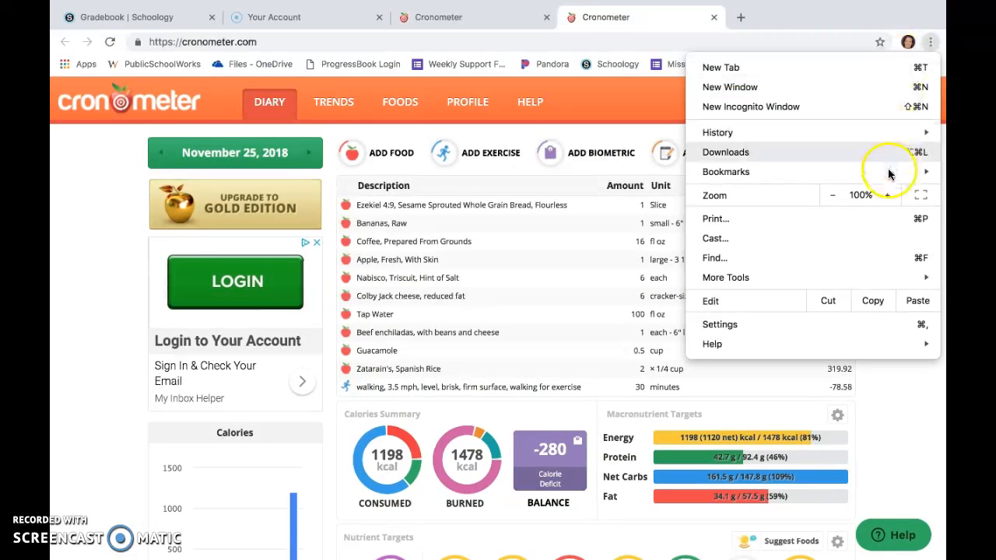
pyautogui.click(880, 218)
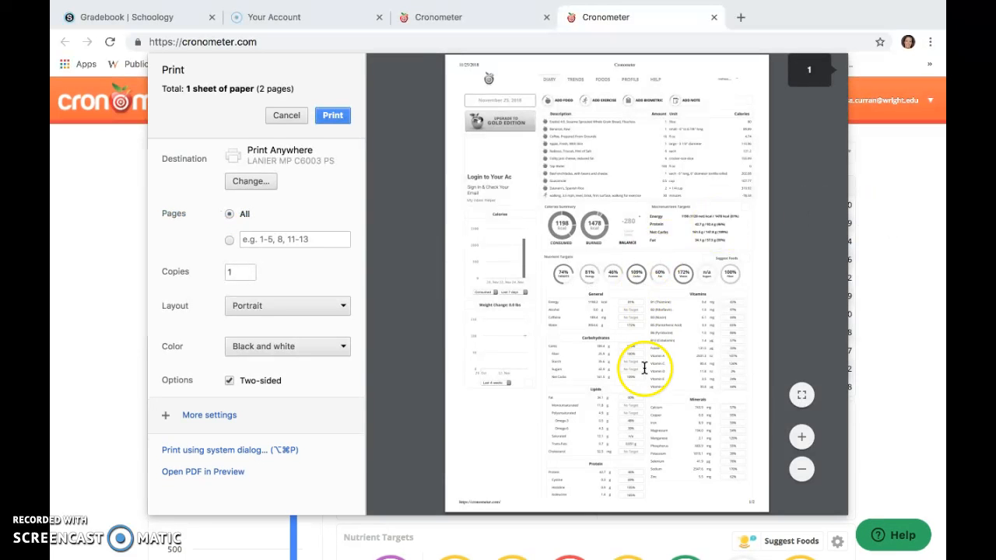
pyautogui.scroll(-3, 643, 375)
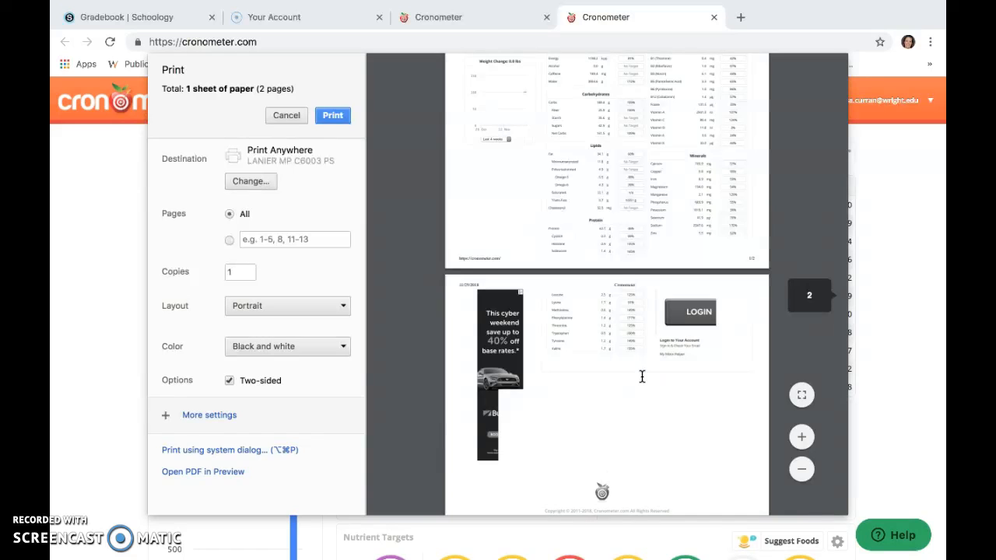
pyautogui.scroll(-3, 643, 377)
pyautogui.scroll(10, 643, 377)
pyautogui.click(326, 121)
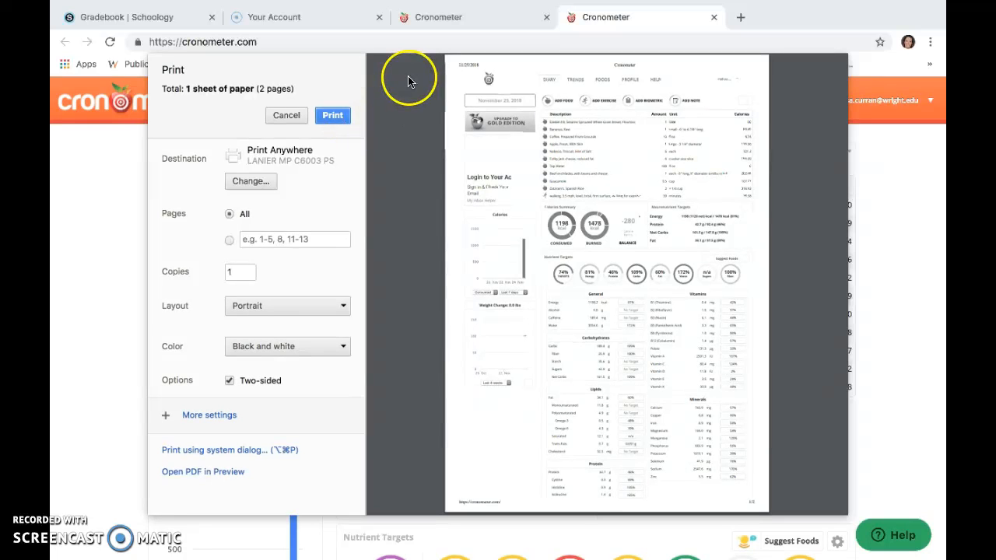
pyautogui.click(286, 115)
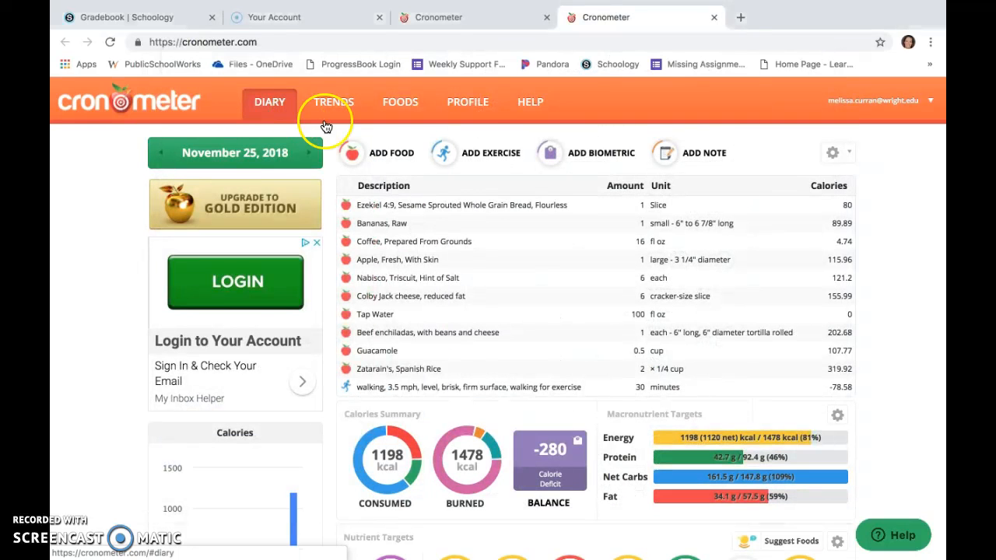